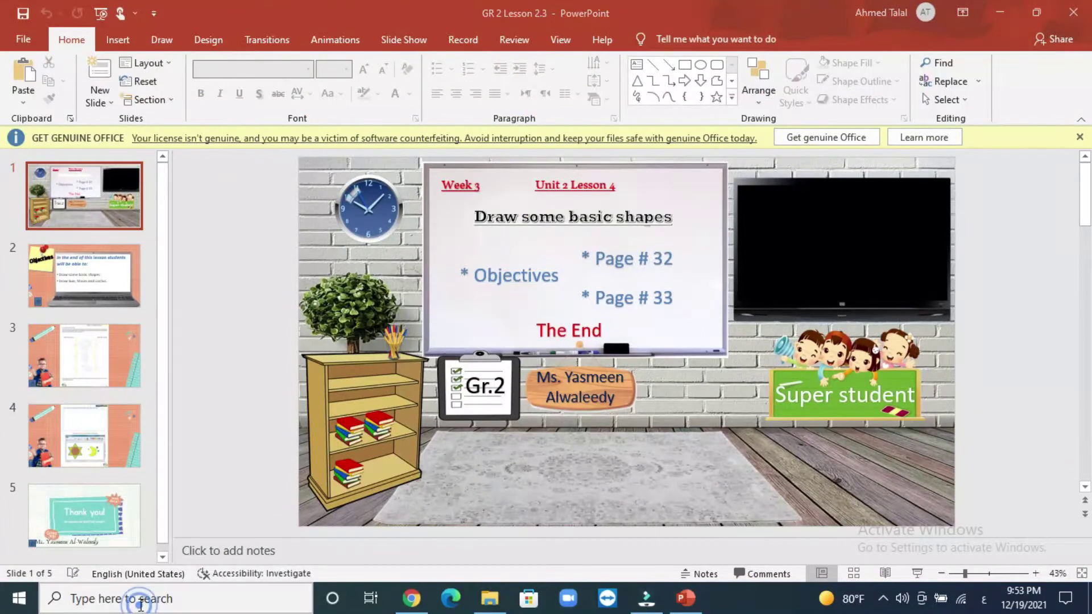
# Search Windows for 'paint' and launch the Paint app to a blank canvas.
pyautogui.click(140, 603)
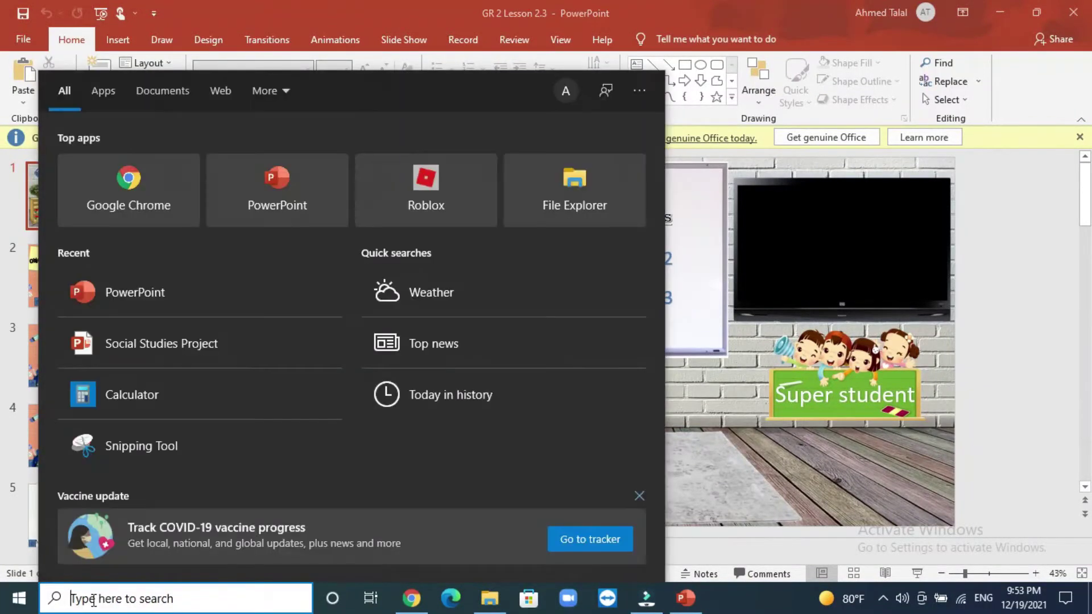
pyautogui.write('pain')
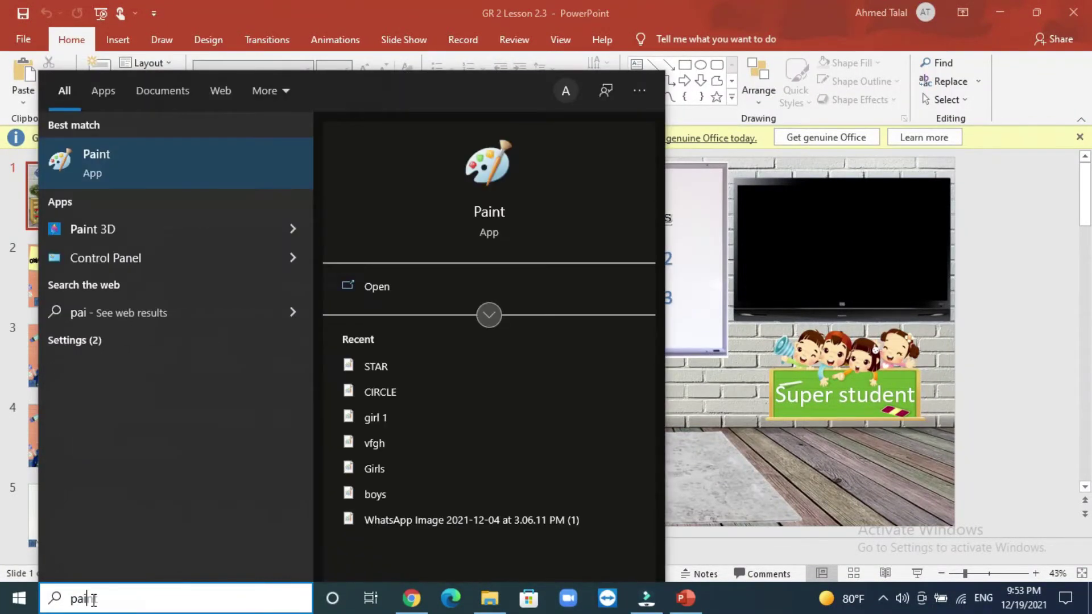
pyautogui.write('t')
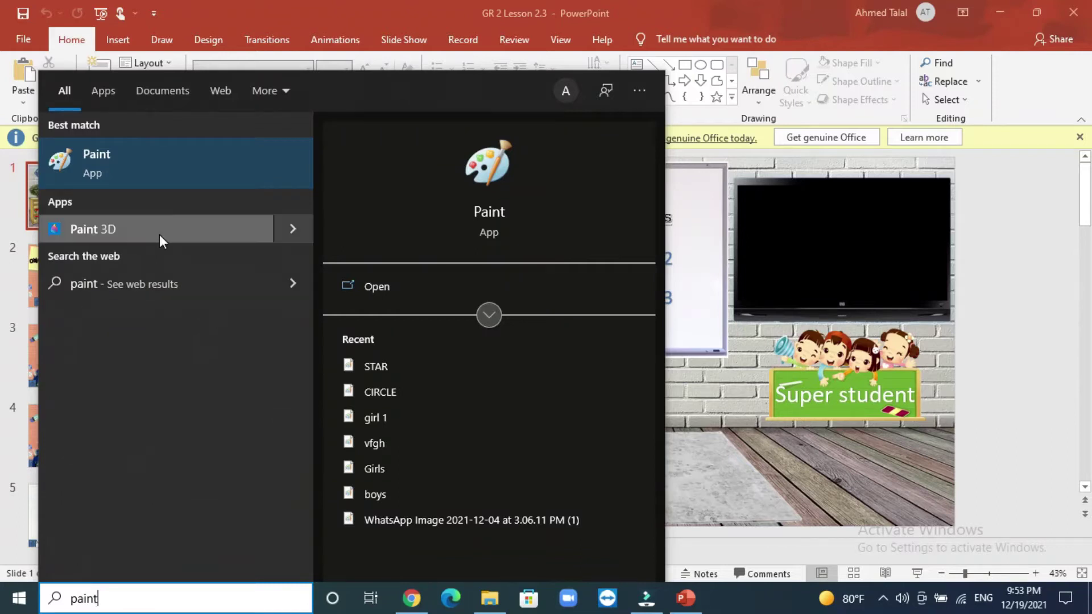
pyautogui.click(142, 167)
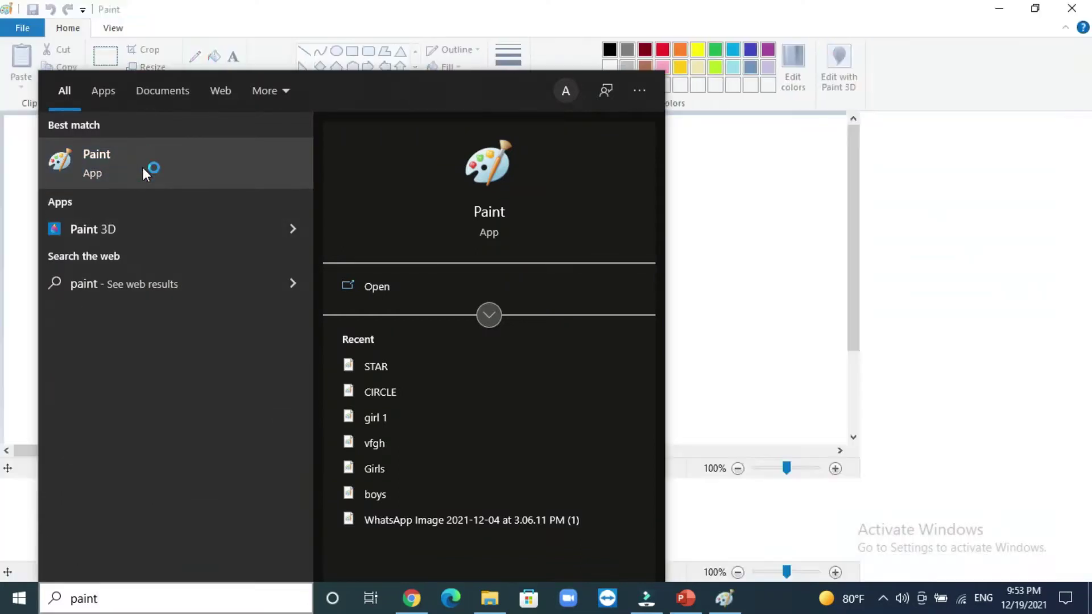
# Draw a large black five-point star outline and move it to the canvas's left side.
pyautogui.click(913, 218)
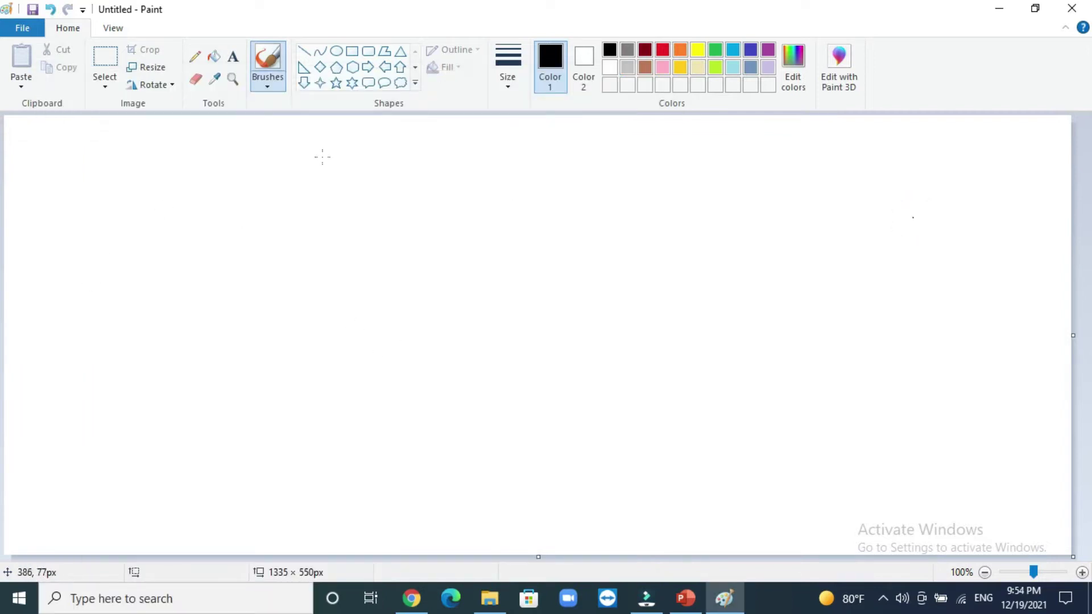
pyautogui.click(336, 83)
pyautogui.moveTo(141, 468); pyautogui.dragTo(497, 151)
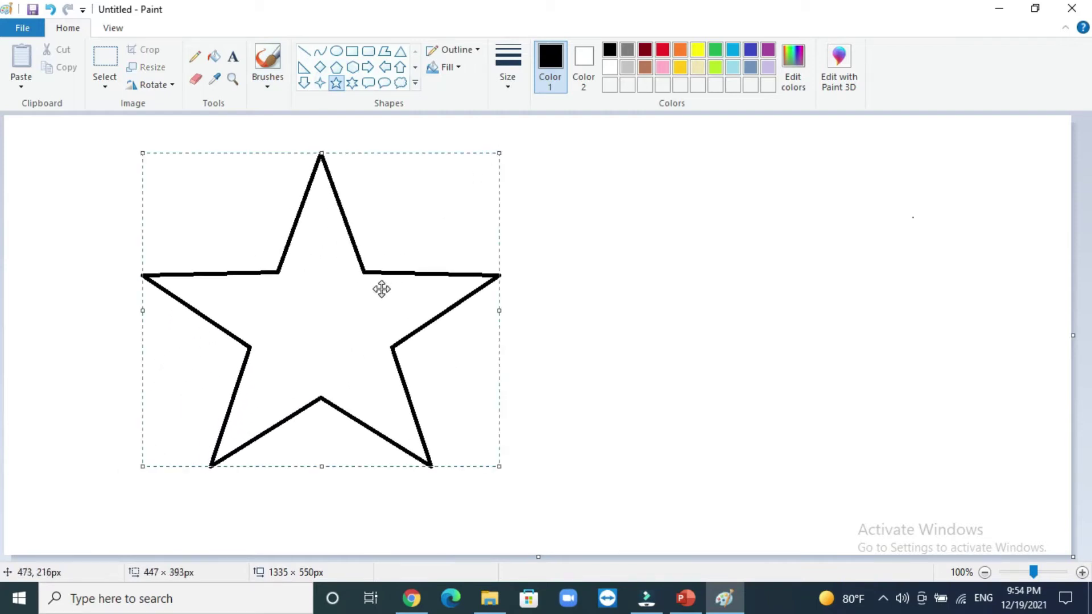
pyautogui.moveTo(380, 290); pyautogui.dragTo(290, 310)
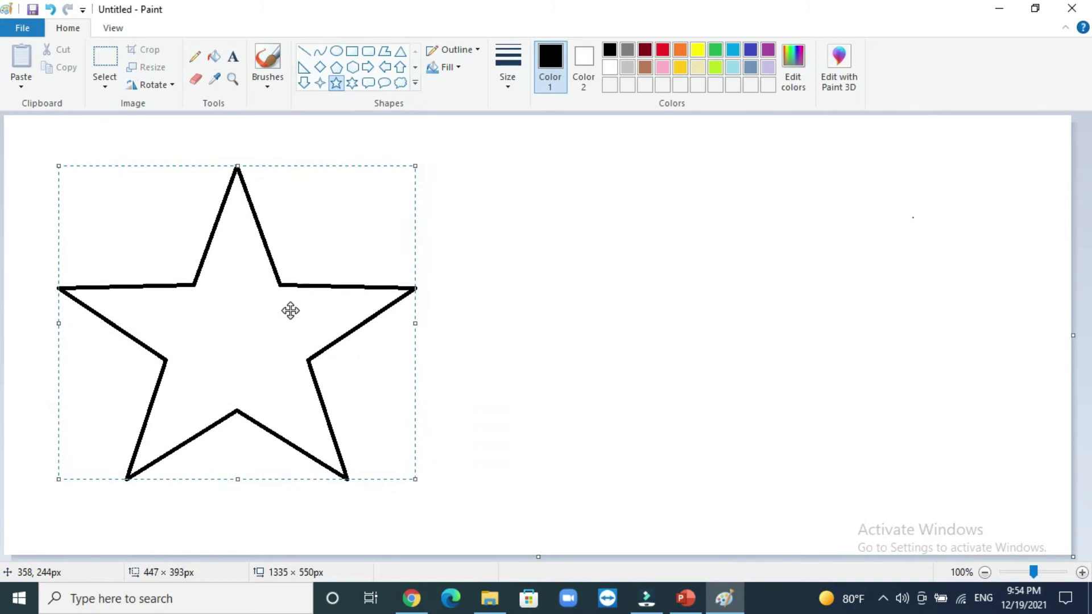
# Draw a circle of about 172×168 px over the star's centre.
pyautogui.click(336, 51)
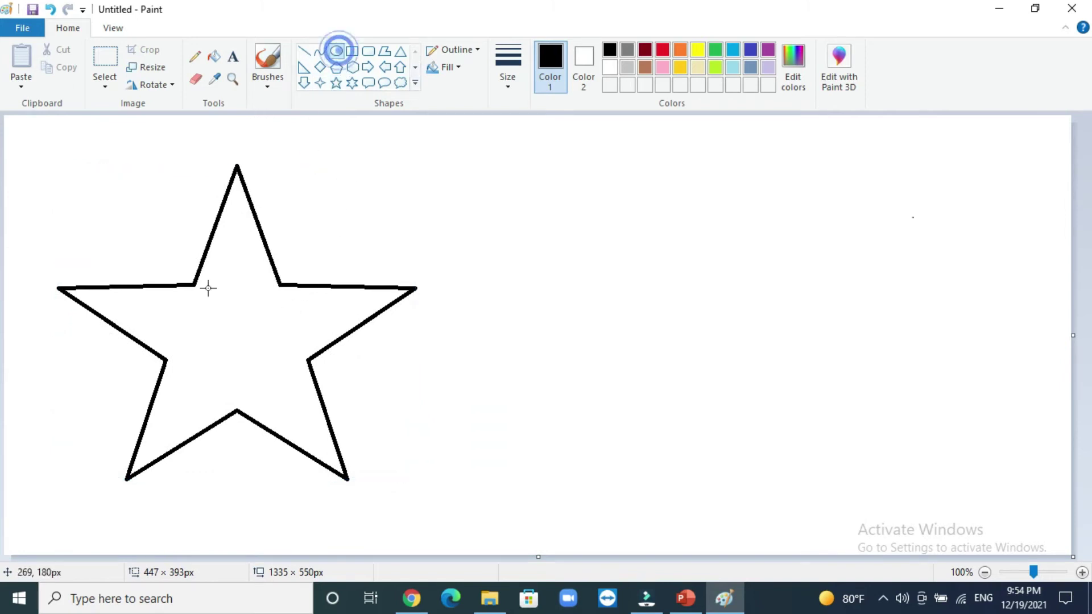
pyautogui.moveTo(192, 283); pyautogui.dragTo(255, 385)
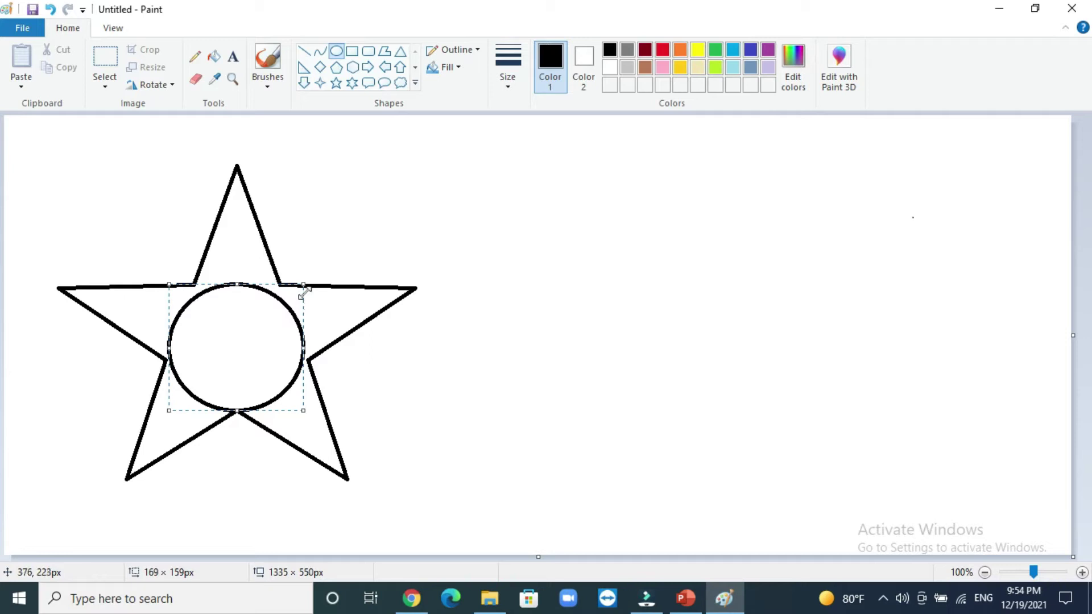
pyautogui.moveTo(304, 284); pyautogui.dragTo(274, 310)
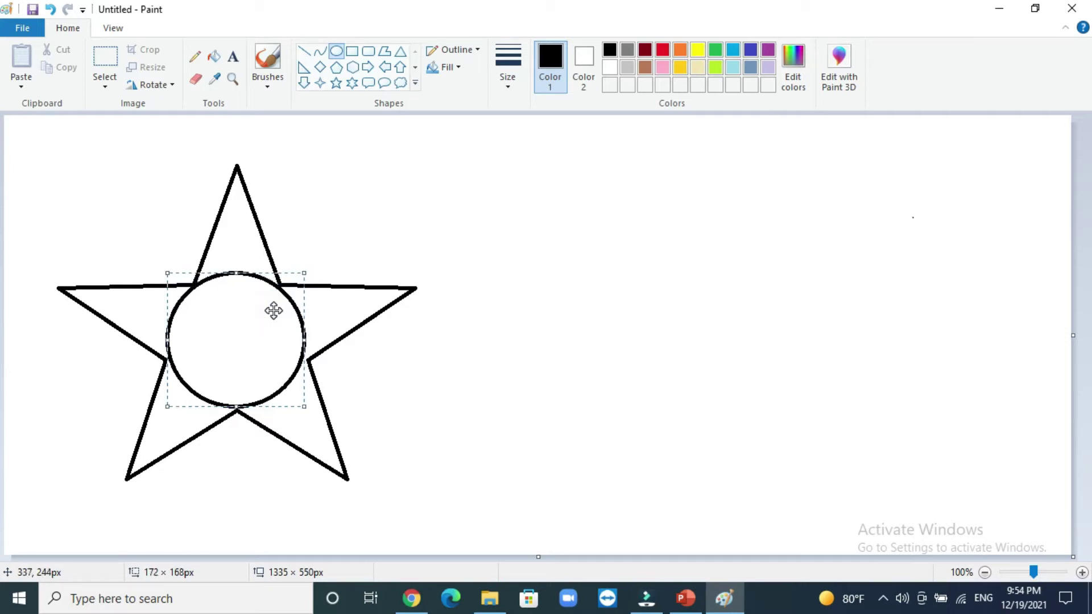
# Draw two arched closed eyes and a wide curved smiling mouth inside the star's circle.
pyautogui.click(357, 138)
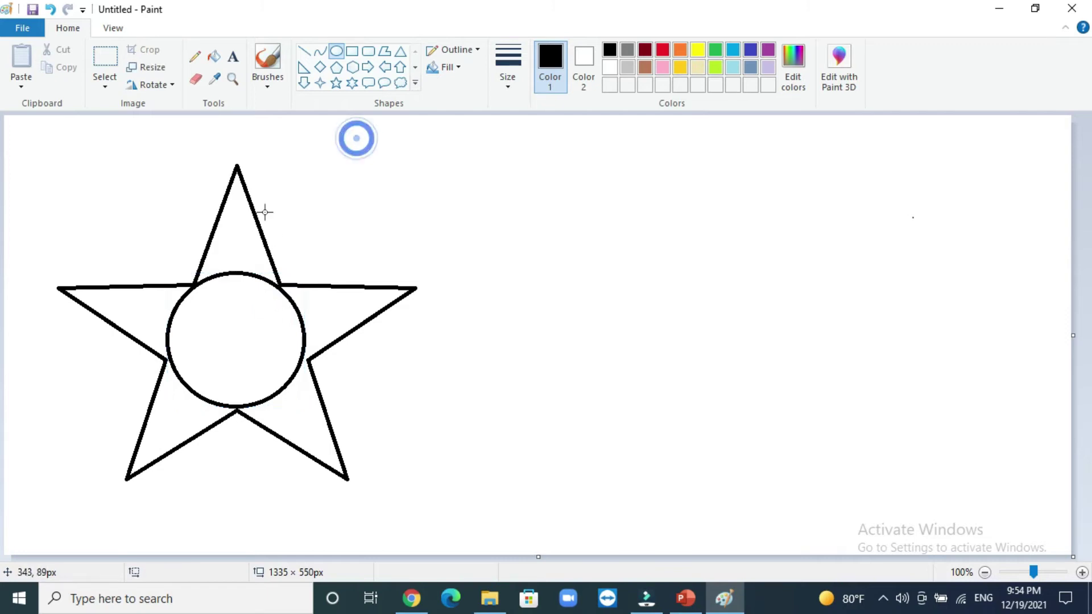
pyautogui.click(320, 51)
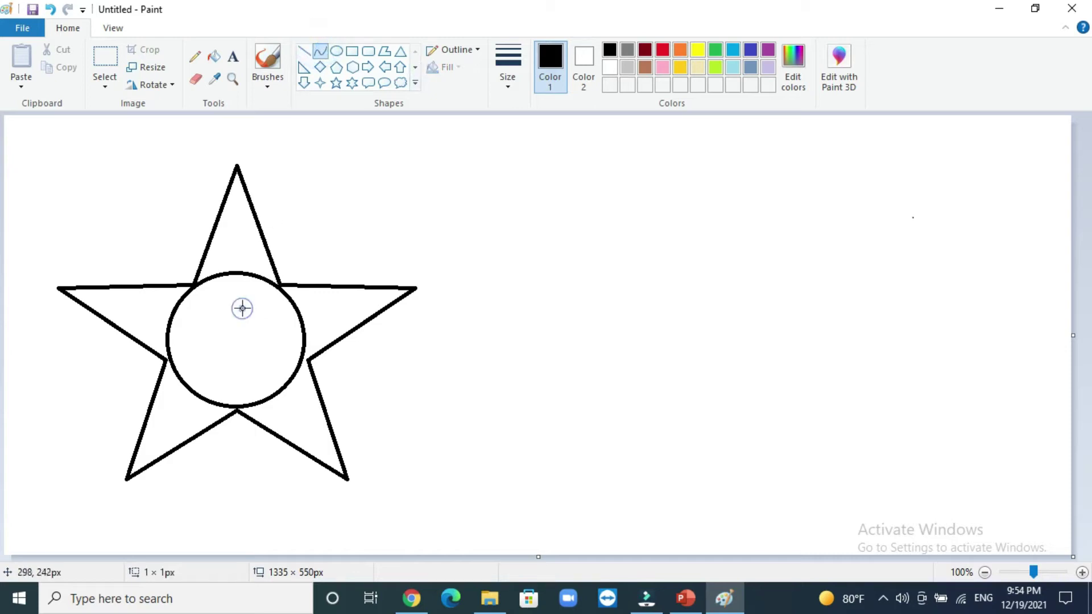
pyautogui.moveTo(241, 308)
pyautogui.mouseDown()
pyautogui.moveTo(273, 308)
pyautogui.moveTo(260, 300)
pyautogui.mouseUp()
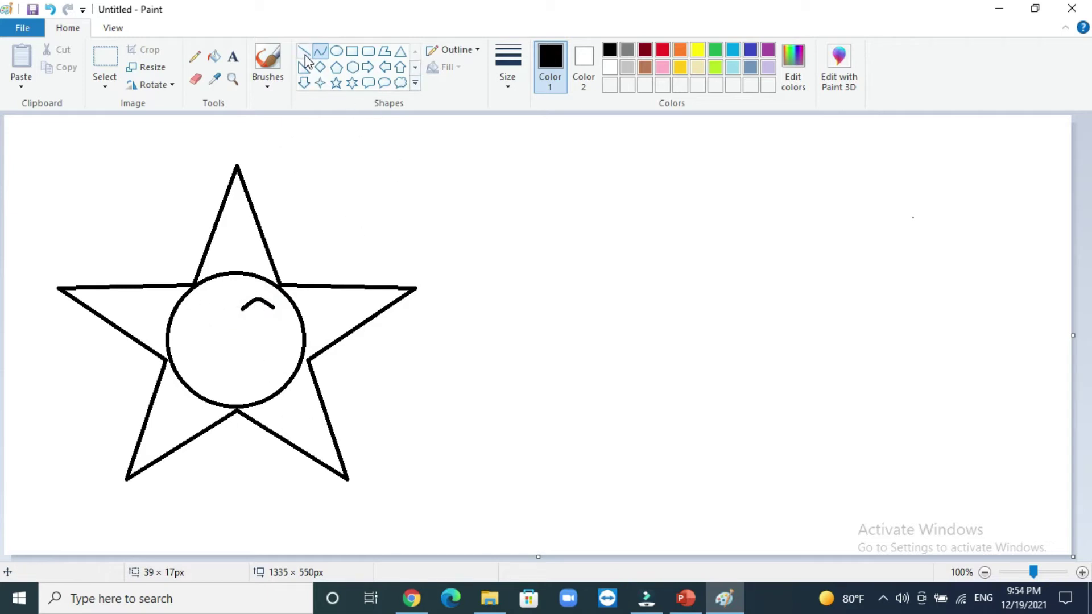
pyautogui.click(336, 52)
pyautogui.moveTo(197, 312); pyautogui.dragTo(209, 293)
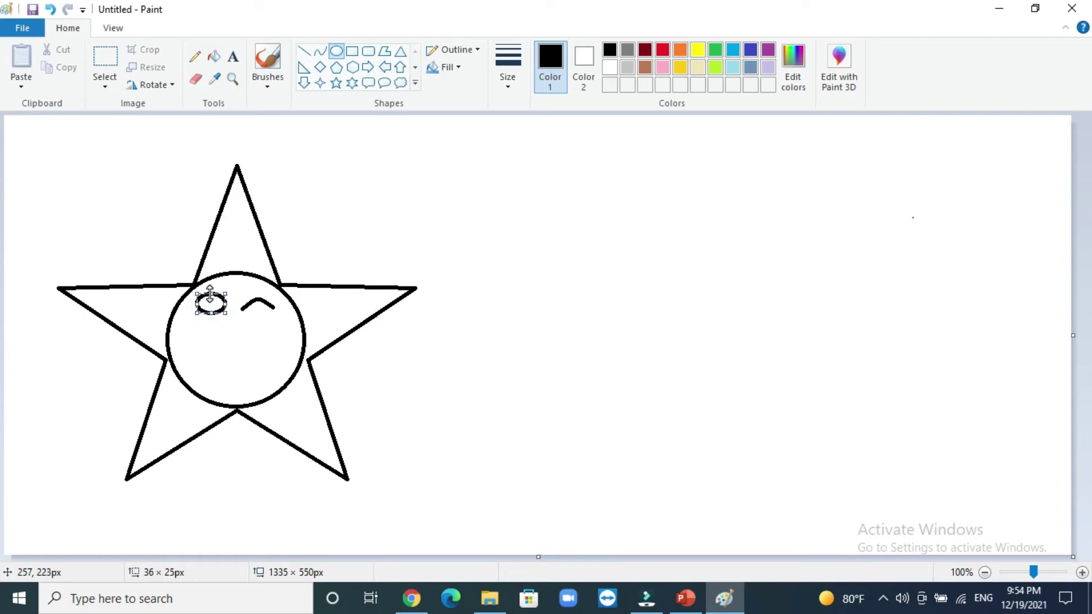
pyautogui.click(50, 9)
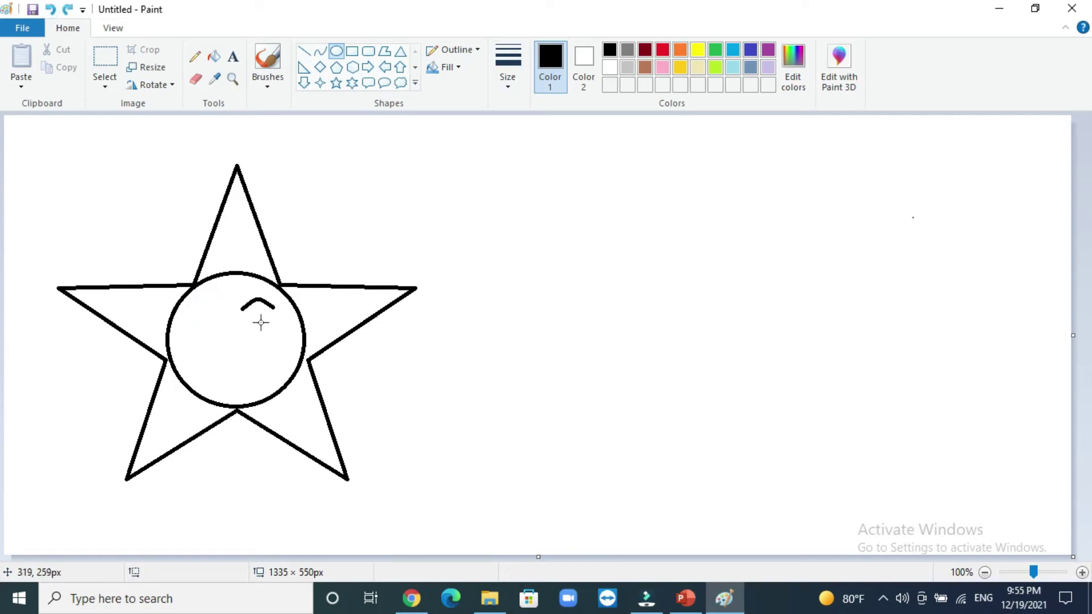
pyautogui.click(320, 52)
pyautogui.moveTo(190, 316)
pyautogui.mouseDown()
pyautogui.moveTo(226, 317)
pyautogui.moveTo(208, 305)
pyautogui.mouseUp()
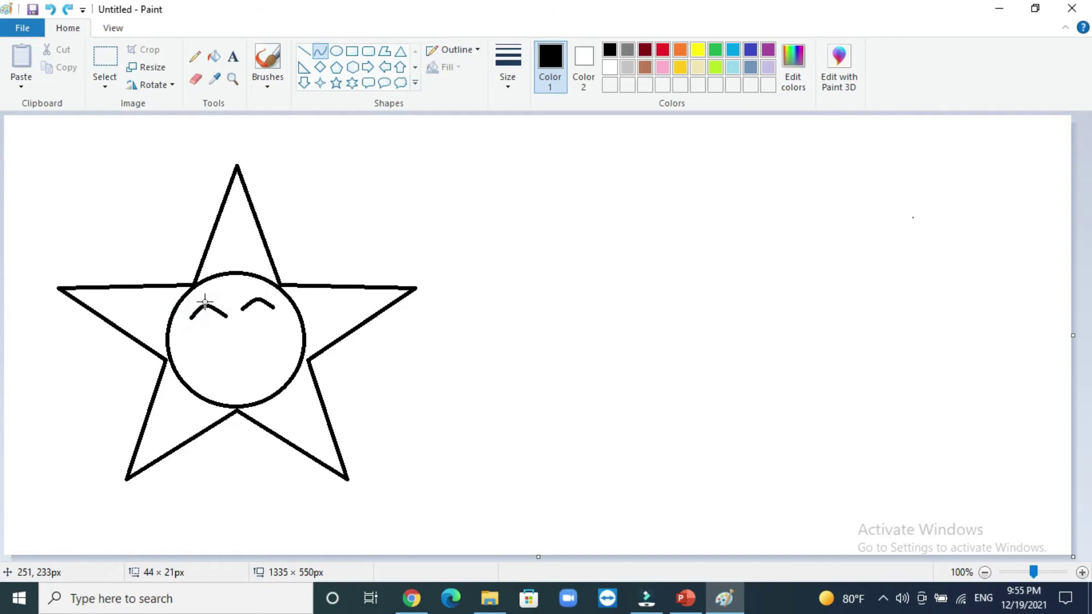
pyautogui.moveTo(286, 339); pyautogui.dragTo(226, 376)
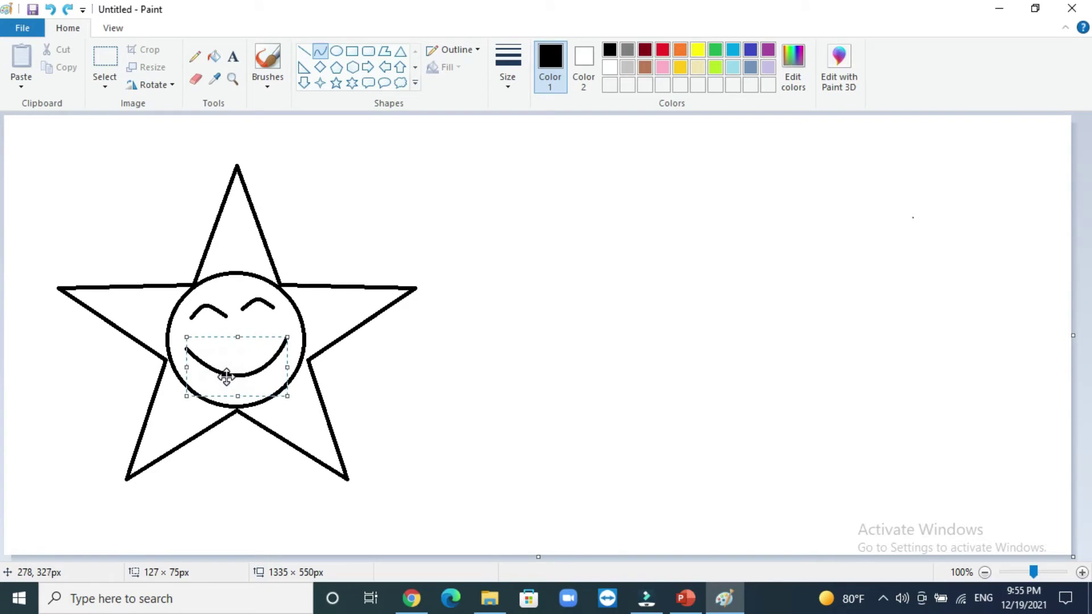
pyautogui.click(507, 262)
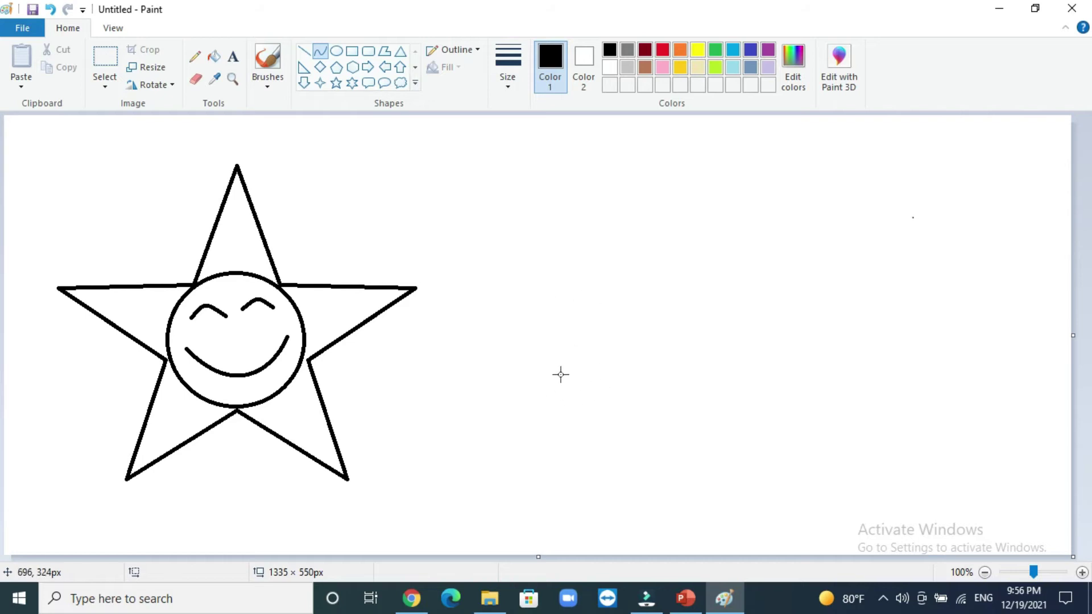
# Draw a long curved line right of the star and bend it into the moon's outer arc.
pyautogui.click(325, 51)
pyautogui.moveTo(581, 223); pyautogui.dragTo(458, 459)
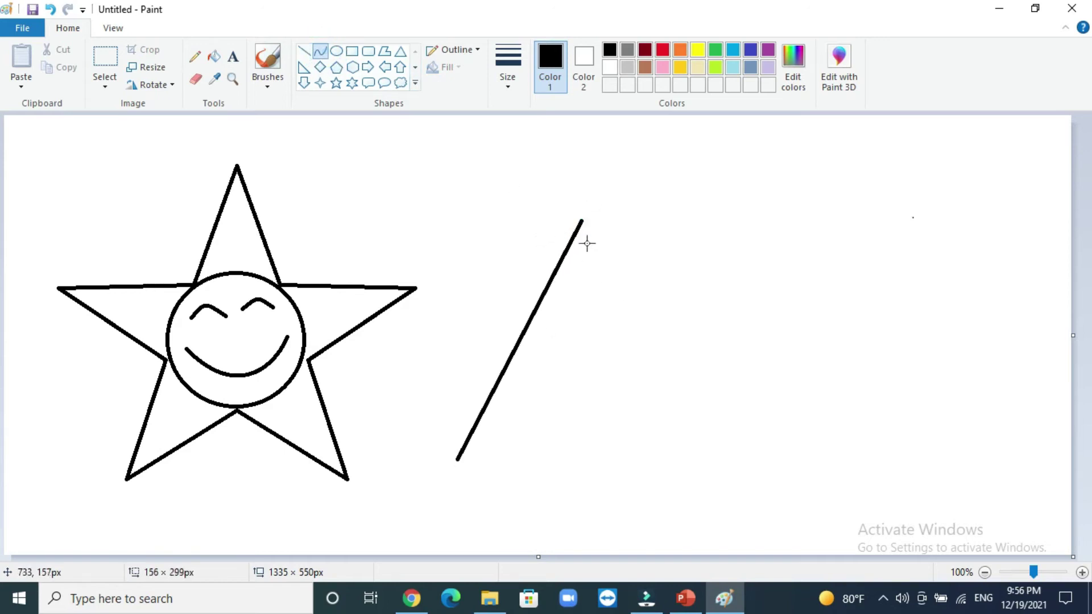
pyautogui.moveTo(564, 256); pyautogui.dragTo(693, 305)
pyautogui.moveTo(540, 418); pyautogui.dragTo(665, 482)
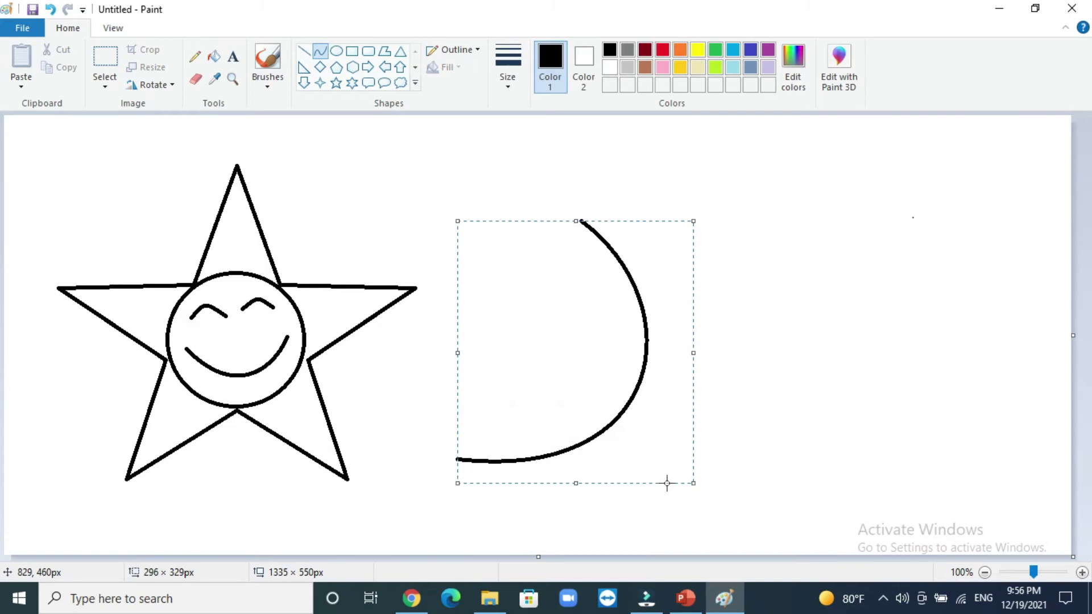
pyautogui.click(336, 52)
# Join the arc's ends with a line bent inward to form the crescent's inner edge.
pyautogui.click(318, 53)
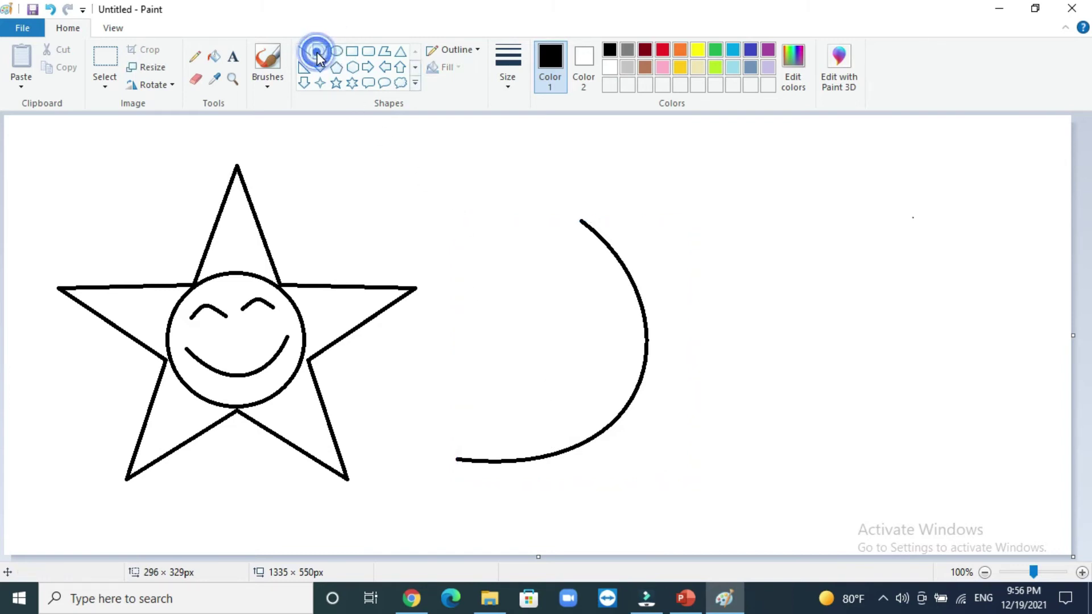
pyautogui.moveTo(581, 222); pyautogui.dragTo(456, 459)
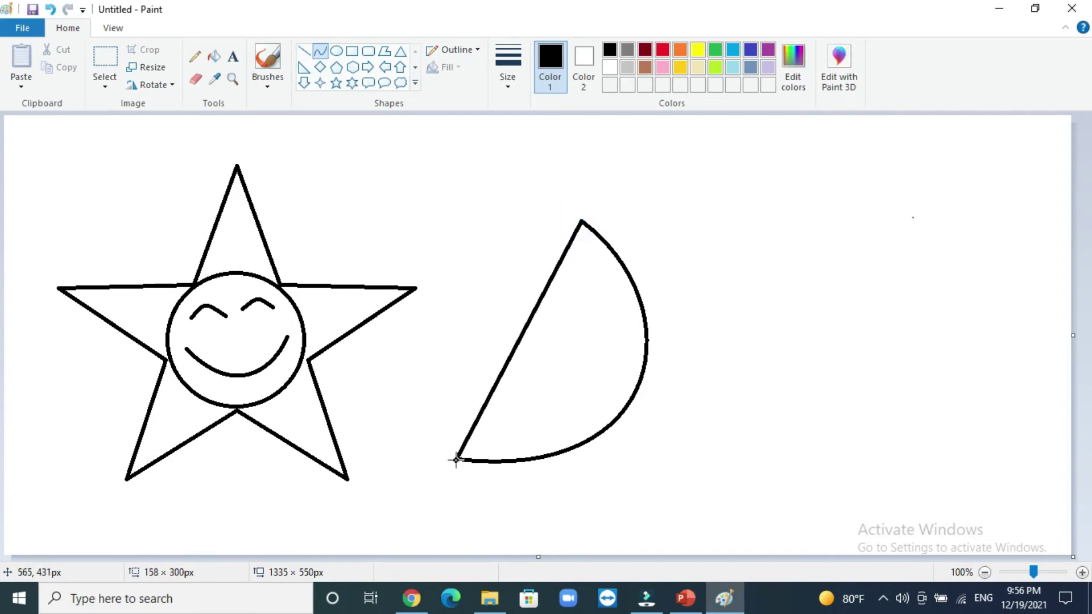
pyautogui.moveTo(561, 264); pyautogui.dragTo(591, 306)
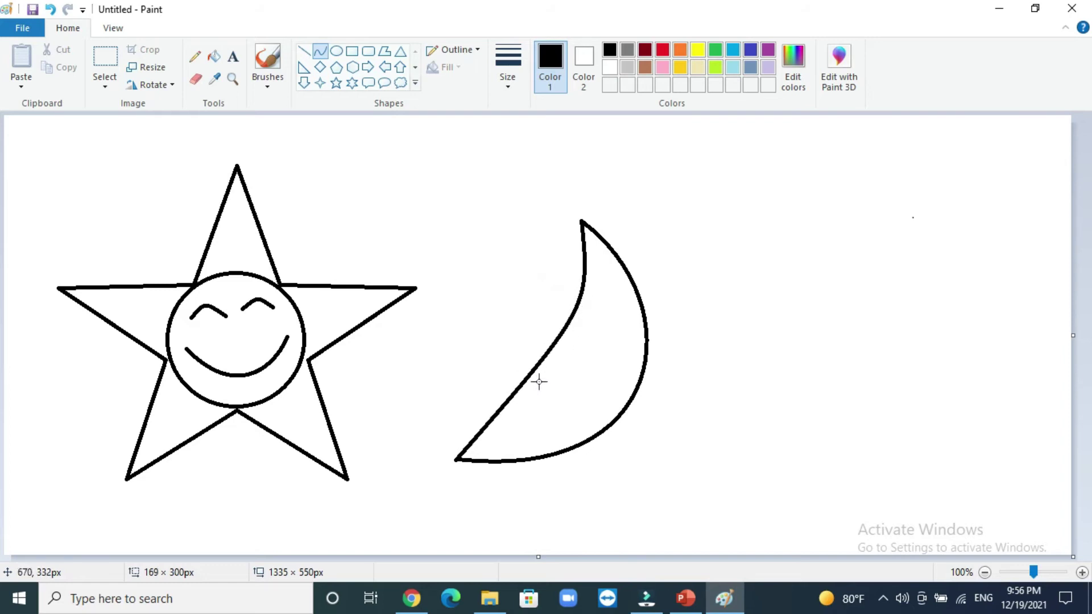
pyautogui.moveTo(519, 390); pyautogui.dragTo(552, 415)
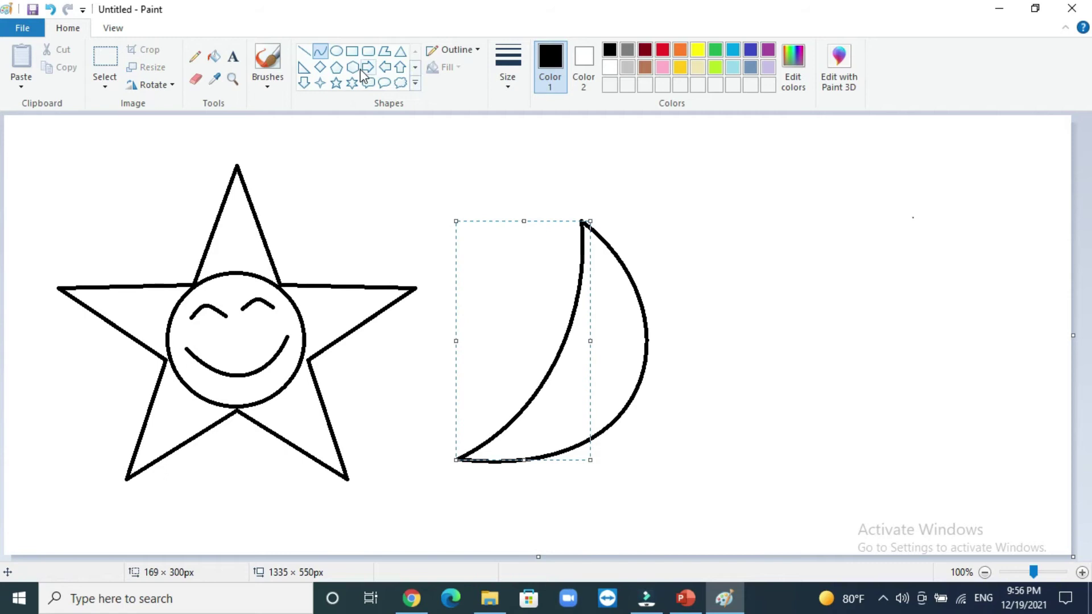
# Add four 4-point sparkle stars left, above-left, below and right of the crescent.
pyautogui.click(321, 82)
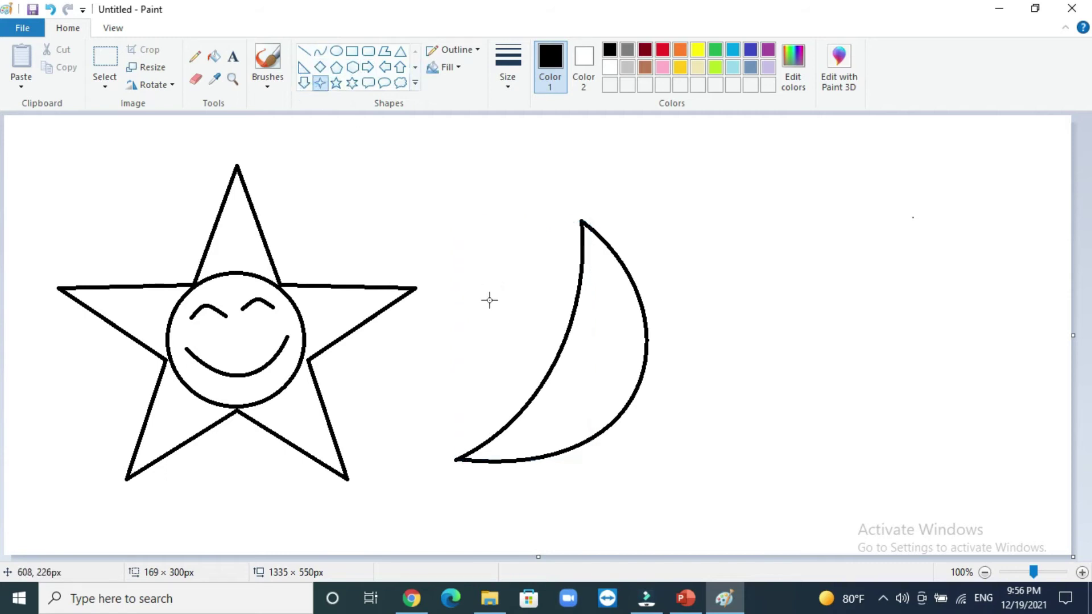
pyautogui.moveTo(487, 367); pyautogui.dragTo(535, 310)
pyautogui.moveTo(529, 266); pyautogui.dragTo(555, 239)
pyautogui.moveTo(590, 492); pyautogui.dragTo(661, 432)
pyautogui.moveTo(660, 295); pyautogui.dragTo(672, 251)
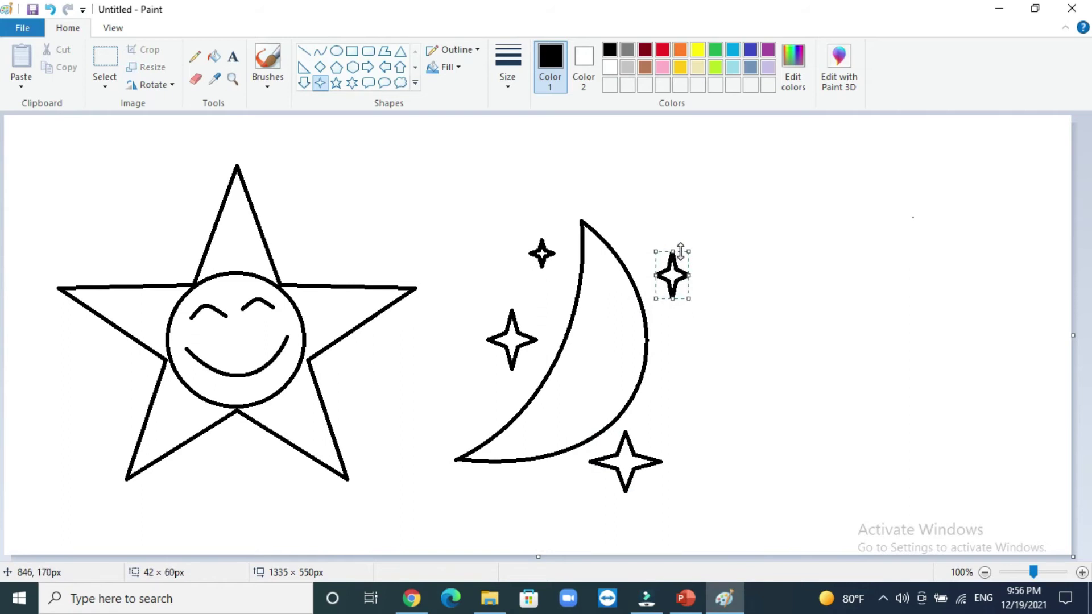
pyautogui.click(701, 394)
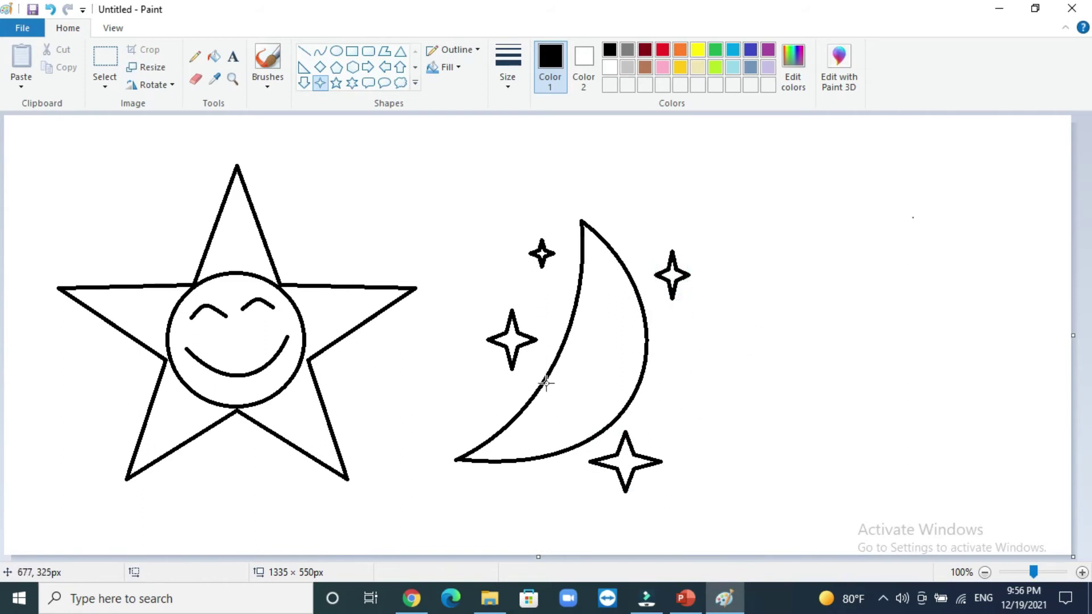
# Draw two small arched closed eyes inside the crescent moon with the Curve tool.
pyautogui.click(321, 51)
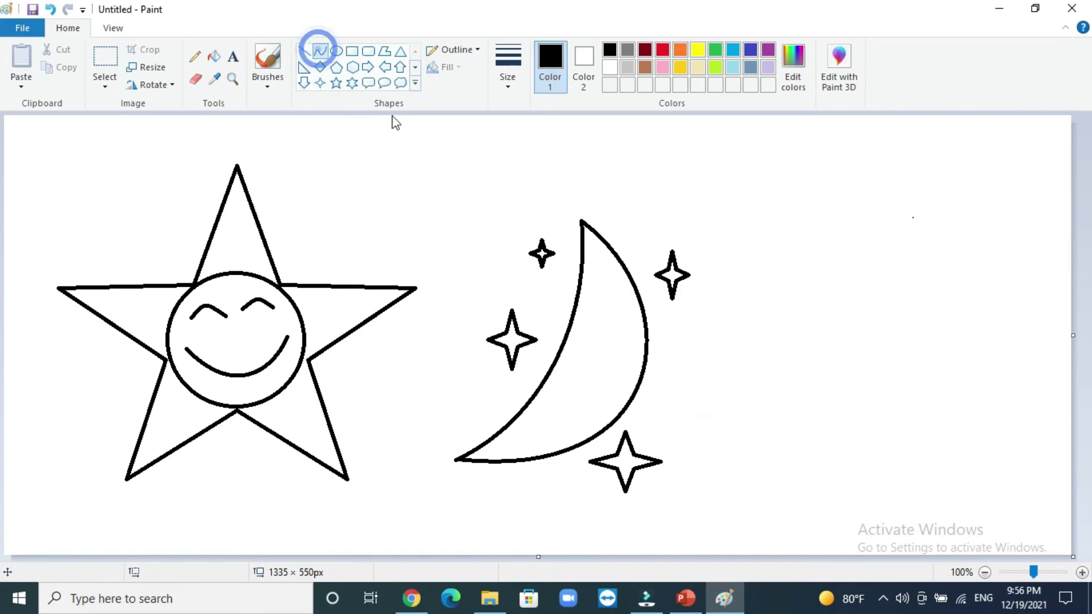
pyautogui.moveTo(609, 332)
pyautogui.mouseDown()
pyautogui.moveTo(625, 339)
pyautogui.moveTo(618, 330)
pyautogui.mouseUp()
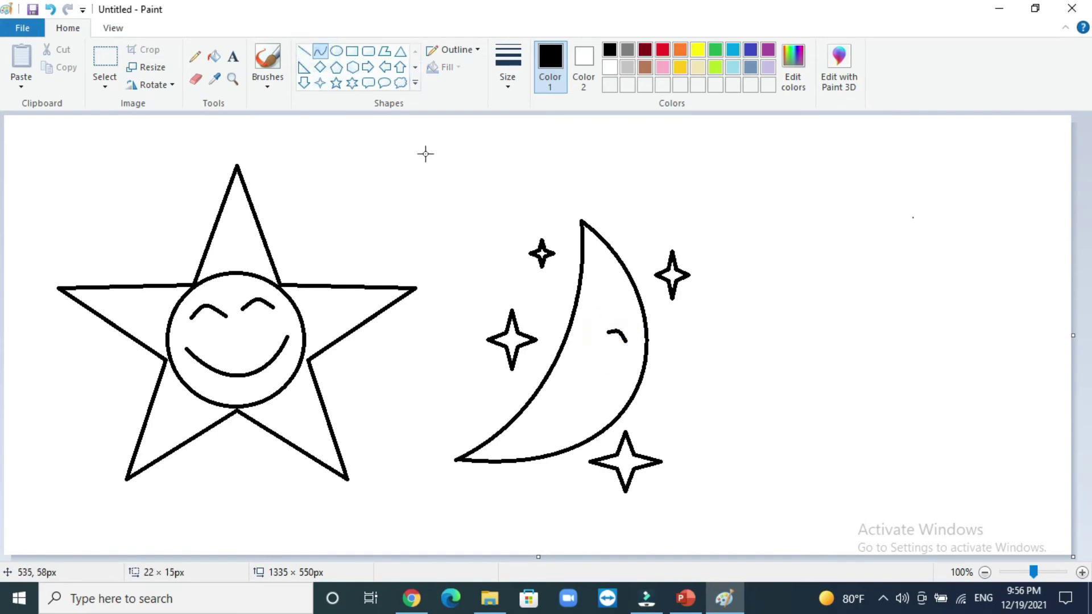
pyautogui.click(304, 51)
pyautogui.click(321, 51)
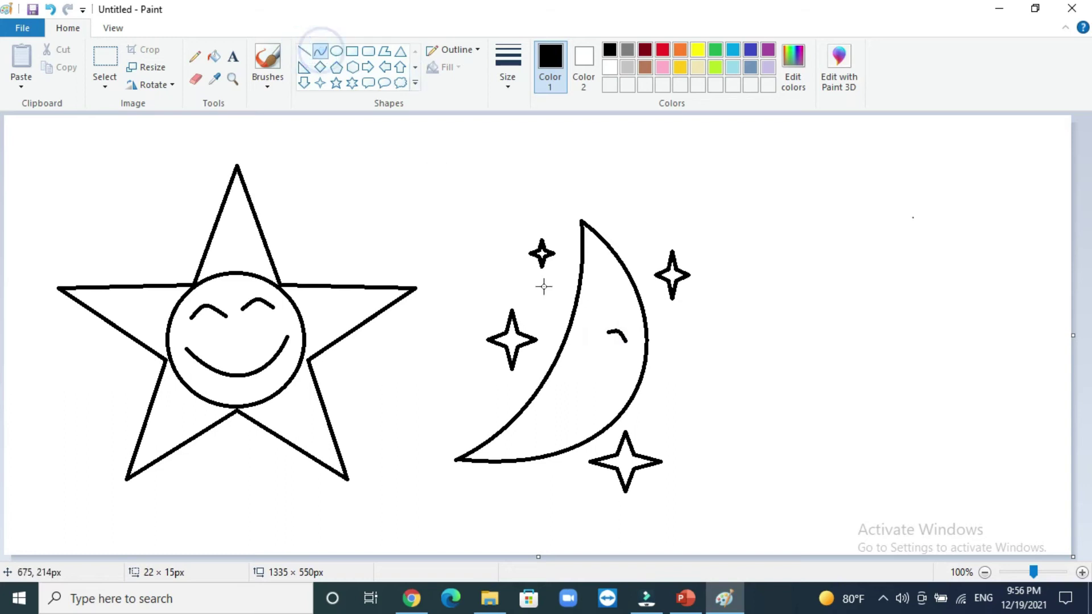
pyautogui.moveTo(580, 319)
pyautogui.mouseDown()
pyautogui.moveTo(592, 330)
pyautogui.moveTo(592, 317)
pyautogui.mouseUp()
pyautogui.click(592, 316)
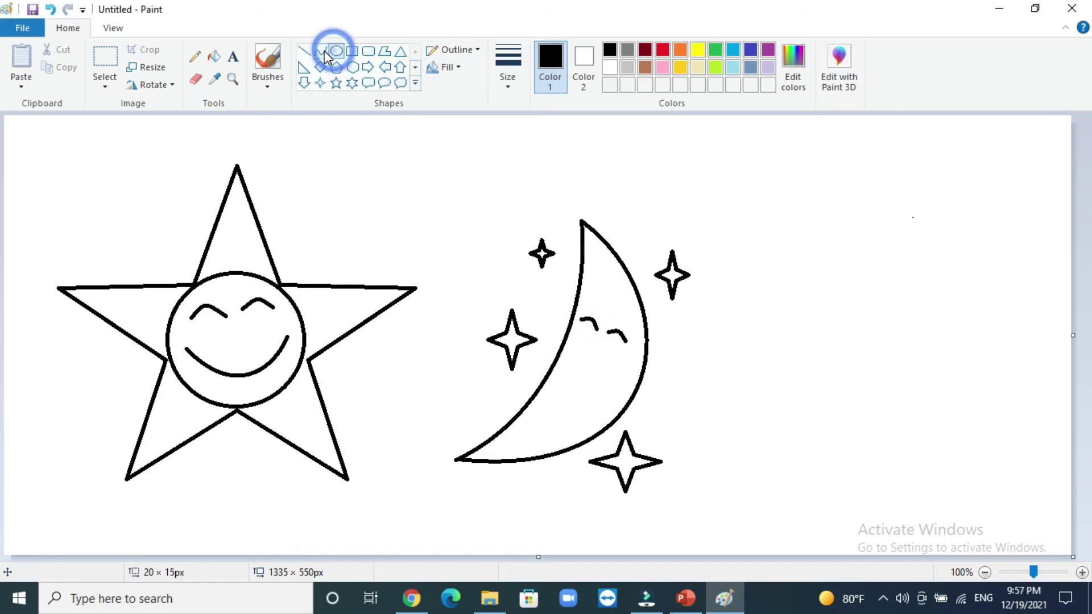
# Add a curved smiling mouth to the moon below its eyes.
pyautogui.moveTo(563, 369); pyautogui.dragTo(592, 378)
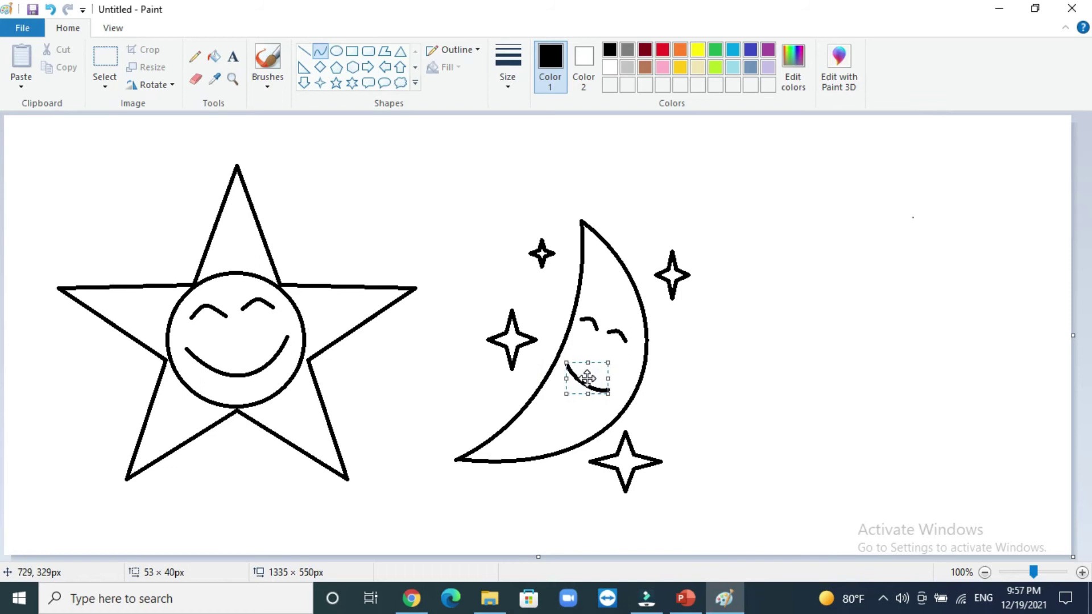
pyautogui.moveTo(588, 376); pyautogui.dragTo(586, 378)
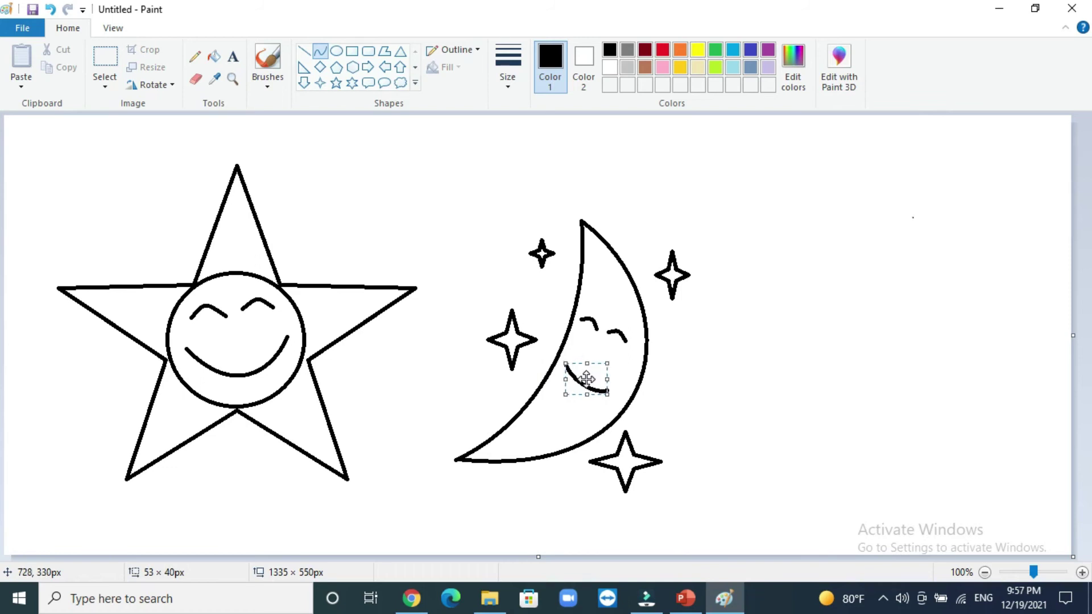
pyautogui.click(734, 363)
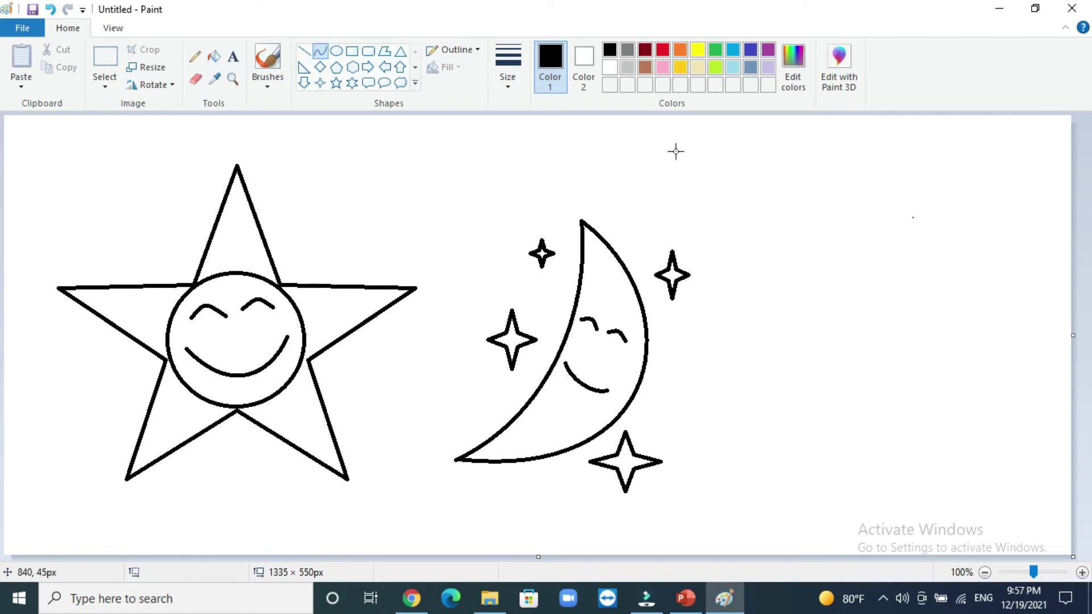
# Set the Pencil to the third, thicker size and draw the first ground mound.
pyautogui.click(195, 57)
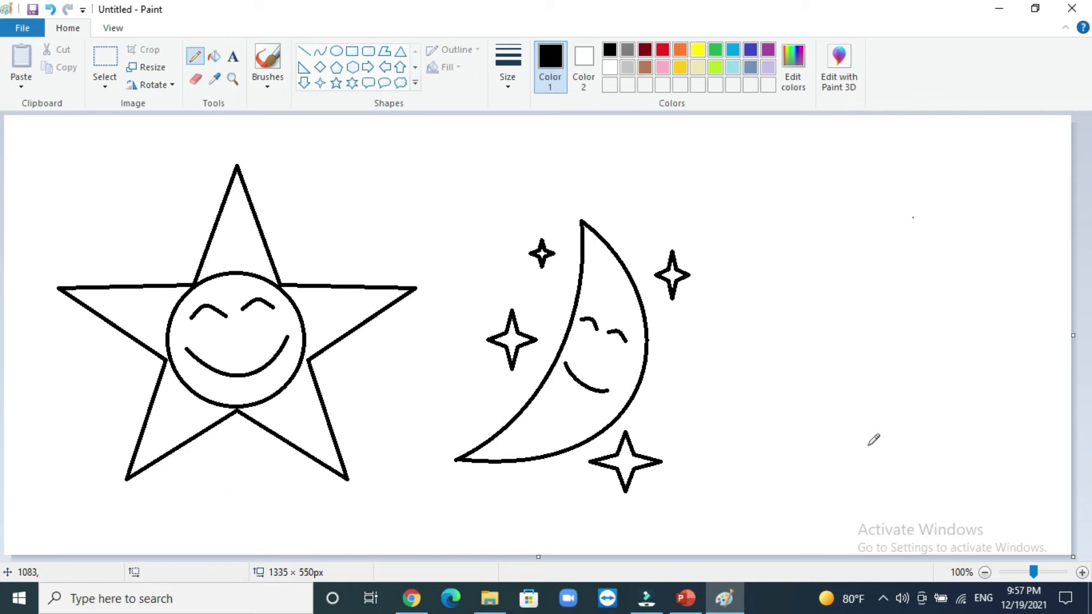
pyautogui.moveTo(834, 475); pyautogui.dragTo(868, 461)
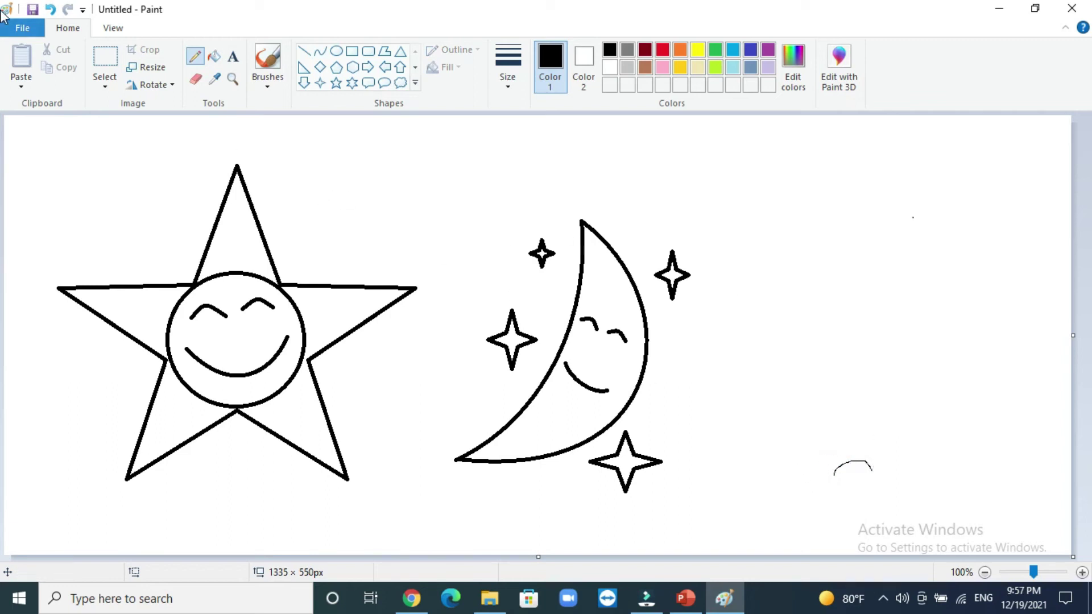
pyautogui.click(50, 10)
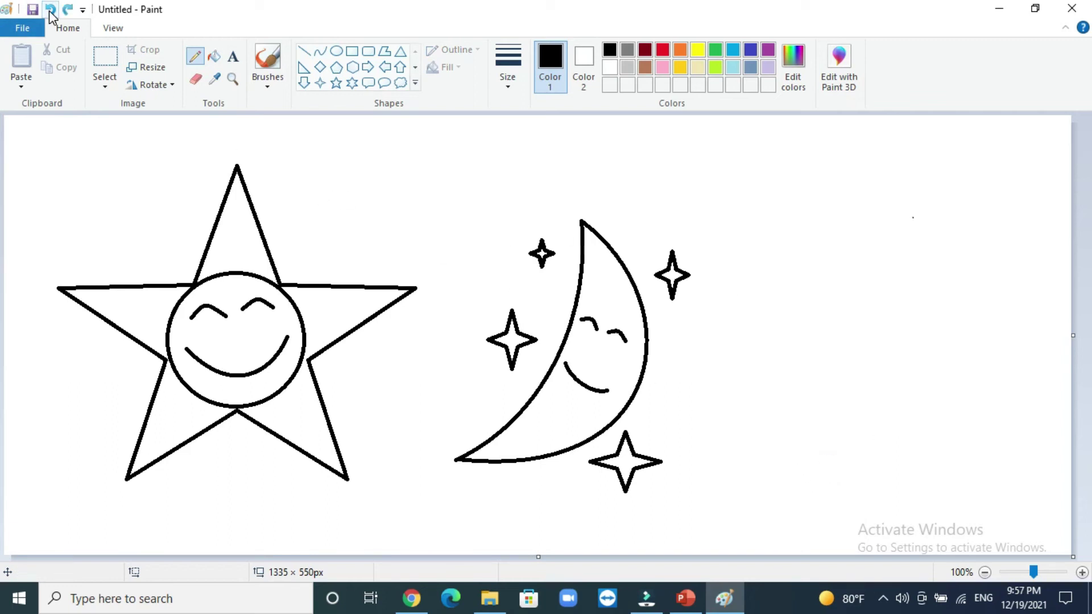
pyautogui.click(499, 82)
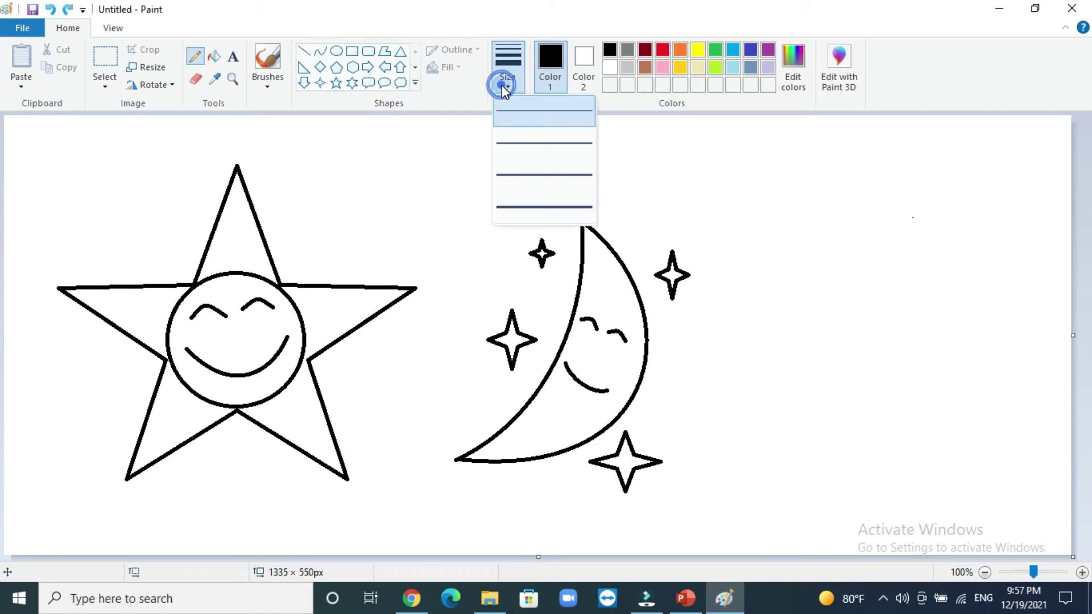
pyautogui.click(523, 172)
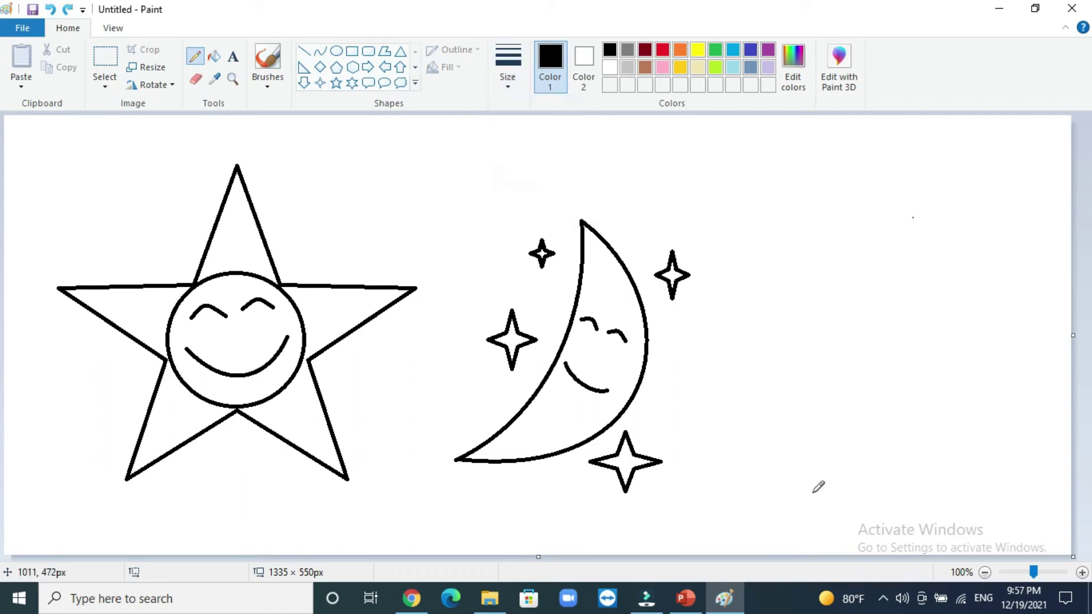
pyautogui.moveTo(812, 493)
pyautogui.mouseDown()
pyautogui.moveTo(830, 475)
pyautogui.moveTo(858, 483)
pyautogui.moveTo(875, 471)
pyautogui.moveTo(892, 484)
pyautogui.moveTo(912, 468)
pyautogui.moveTo(944, 472)
pyautogui.mouseUp()
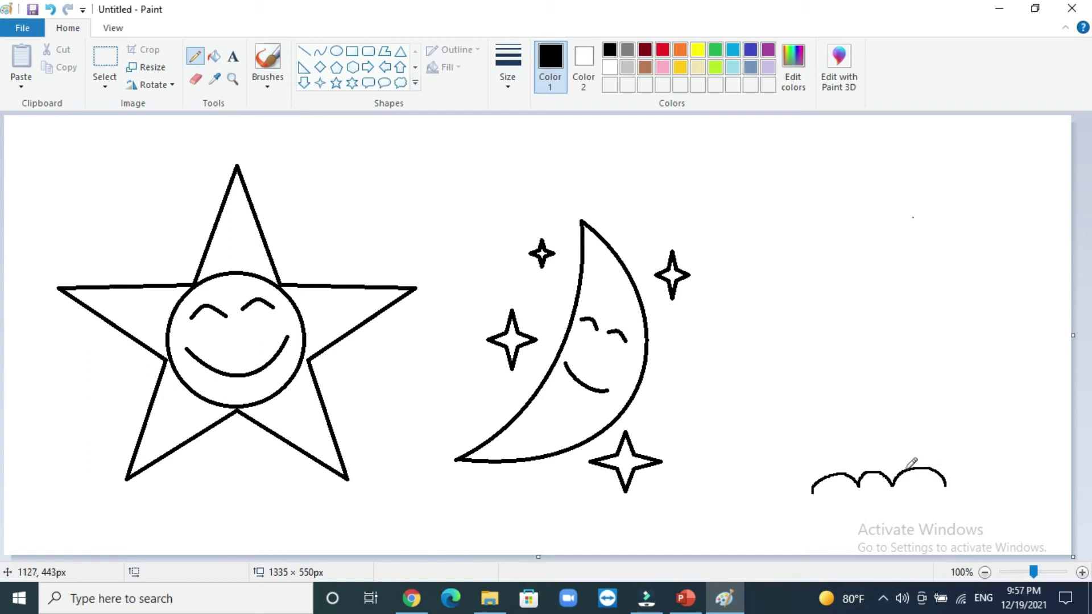
# Draw the cactus trunk and its two-armed outline on the ground line.
pyautogui.moveTo(905, 470); pyautogui.dragTo(897, 425)
pyautogui.moveTo(859, 486)
pyautogui.mouseDown()
pyautogui.moveTo(846, 425)
pyautogui.moveTo(782, 435)
pyautogui.mouseUp()
pyautogui.click(50, 9)
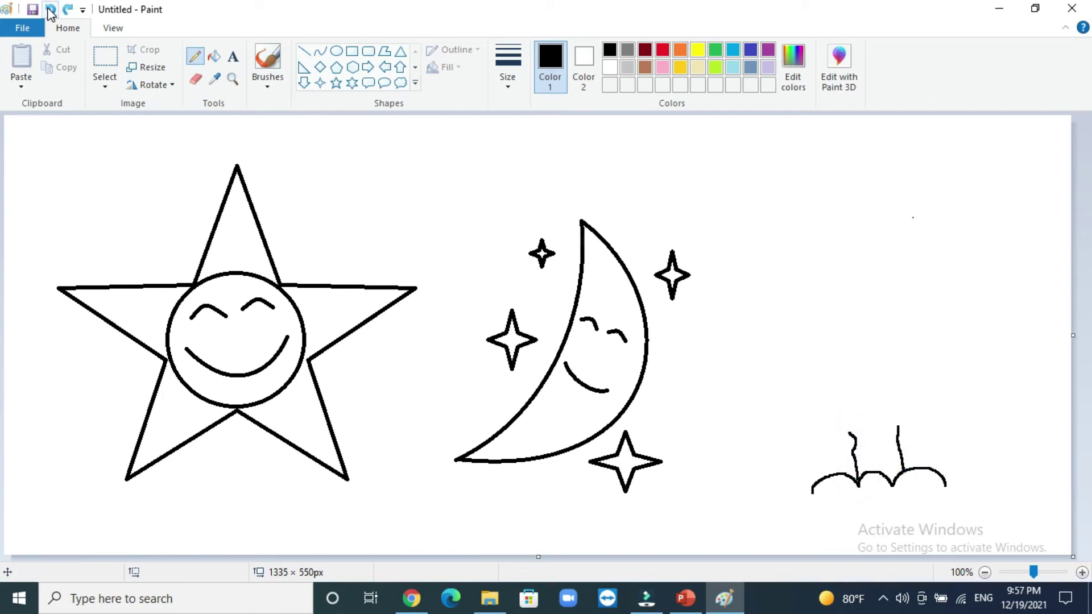
pyautogui.moveTo(851, 433)
pyautogui.mouseDown()
pyautogui.moveTo(784, 372)
pyautogui.moveTo(830, 390)
pyautogui.moveTo(857, 383)
pyautogui.moveTo(833, 311)
pyautogui.moveTo(911, 312)
pyautogui.moveTo(901, 377)
pyautogui.moveTo(919, 370)
pyautogui.moveTo(899, 424)
pyautogui.mouseUp()
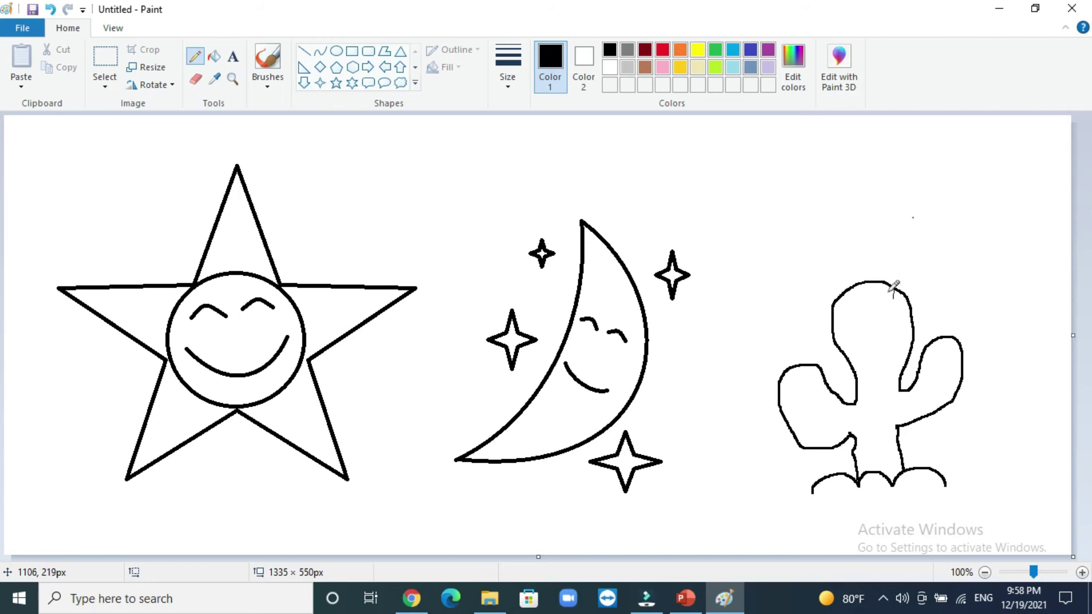
# Add short spine ticks around and inside the top of the cactus.
pyautogui.moveTo(890, 286); pyautogui.dragTo(894, 297)
pyautogui.moveTo(884, 280); pyautogui.dragTo(886, 289)
pyautogui.moveTo(852, 290)
pyautogui.mouseDown()
pyautogui.moveTo(858, 297)
pyautogui.moveTo(842, 304)
pyautogui.mouseUp()
pyautogui.moveTo(824, 314); pyautogui.dragTo(831, 316)
pyautogui.moveTo(906, 311)
pyautogui.mouseDown()
pyautogui.moveTo(912, 317)
pyautogui.moveTo(893, 323)
pyautogui.mouseUp()
pyautogui.moveTo(874, 314)
pyautogui.mouseDown()
pyautogui.moveTo(879, 323)
pyautogui.moveTo(856, 324)
pyautogui.mouseUp()
pyautogui.moveTo(890, 348); pyautogui.dragTo(890, 358)
pyautogui.moveTo(876, 340); pyautogui.dragTo(877, 353)
pyautogui.moveTo(868, 363); pyautogui.dragTo(873, 364)
pyautogui.moveTo(912, 328)
pyautogui.mouseDown()
pyautogui.moveTo(862, 344)
pyautogui.moveTo(902, 370)
pyautogui.mouseUp()
pyautogui.moveTo(876, 374); pyautogui.dragTo(879, 384)
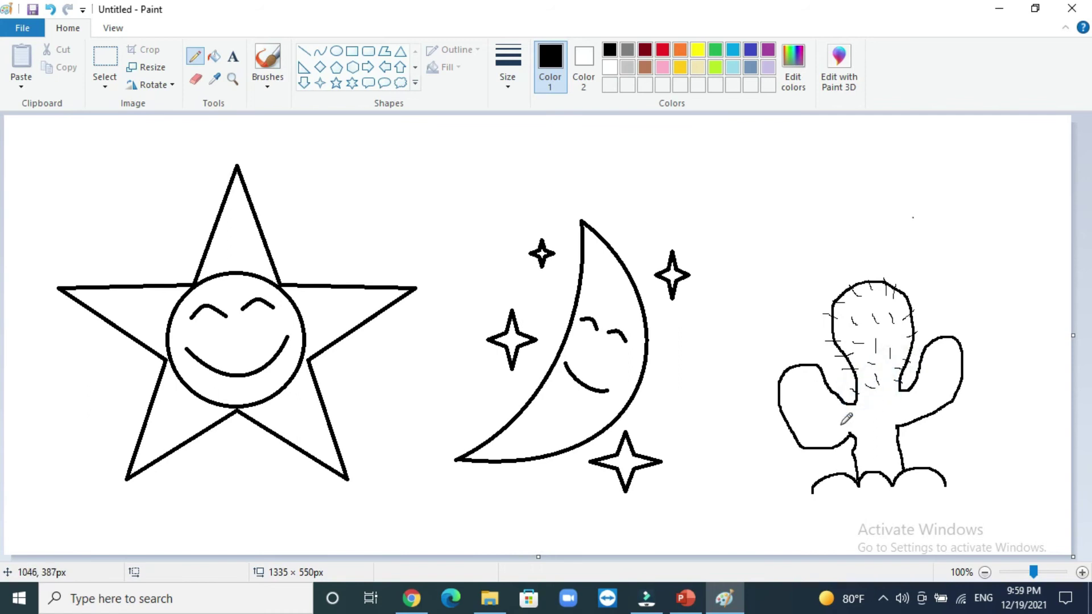
# Add spines around the left arm, beneath the arms, along the right arm and trunk.
pyautogui.moveTo(802, 364); pyautogui.dragTo(802, 372)
pyautogui.moveTo(780, 369); pyautogui.dragTo(780, 390)
pyautogui.moveTo(771, 406)
pyautogui.mouseDown()
pyautogui.moveTo(783, 407)
pyautogui.moveTo(789, 432)
pyautogui.mouseUp()
pyautogui.moveTo(783, 452)
pyautogui.mouseDown()
pyautogui.moveTo(792, 442)
pyautogui.moveTo(805, 455)
pyautogui.mouseUp()
pyautogui.moveTo(822, 444); pyautogui.dragTo(821, 458)
pyautogui.moveTo(836, 437); pyautogui.dragTo(836, 449)
pyautogui.moveTo(904, 426); pyautogui.dragTo(908, 435)
pyautogui.moveTo(913, 417); pyautogui.dragTo(915, 423)
pyautogui.moveTo(924, 410); pyautogui.dragTo(926, 421)
pyautogui.moveTo(936, 405); pyautogui.dragTo(951, 405)
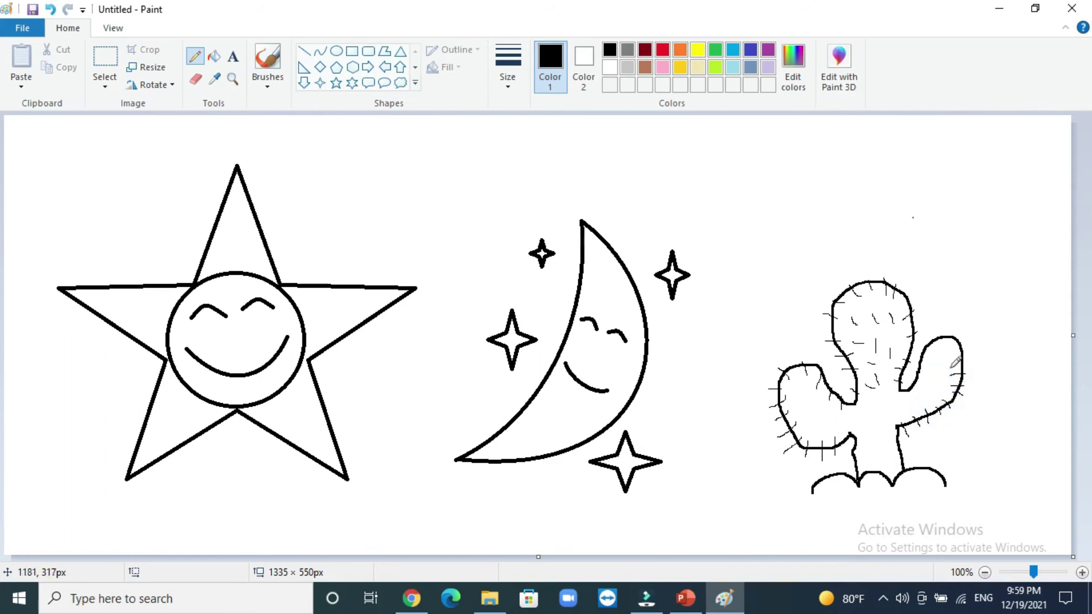
pyautogui.moveTo(939, 340); pyautogui.dragTo(943, 348)
pyautogui.moveTo(928, 344); pyautogui.dragTo(932, 352)
pyautogui.moveTo(870, 420); pyautogui.dragTo(886, 424)
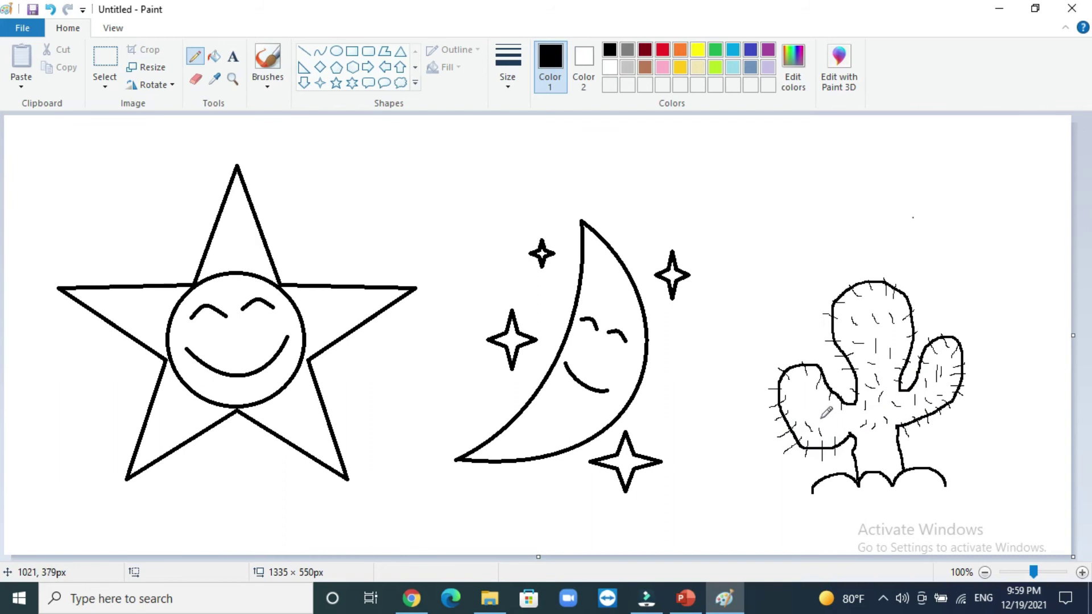
pyautogui.moveTo(794, 391); pyautogui.dragTo(835, 424)
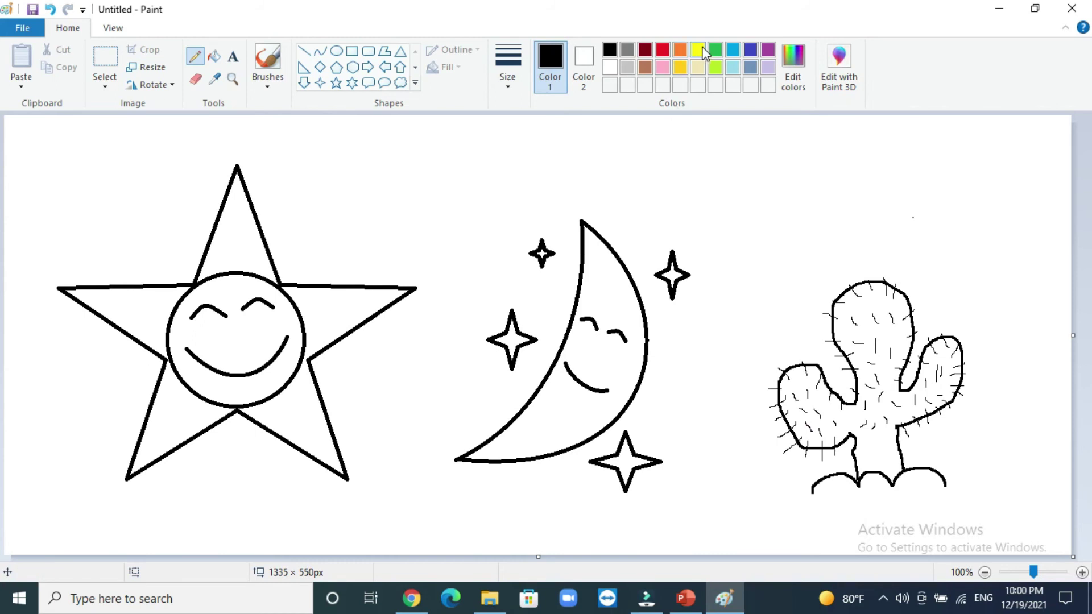
# Fill the star's circular face yellow with the Fill tool.
pyautogui.click(698, 50)
pyautogui.click(214, 57)
pyautogui.click(235, 290)
pyautogui.click(50, 10)
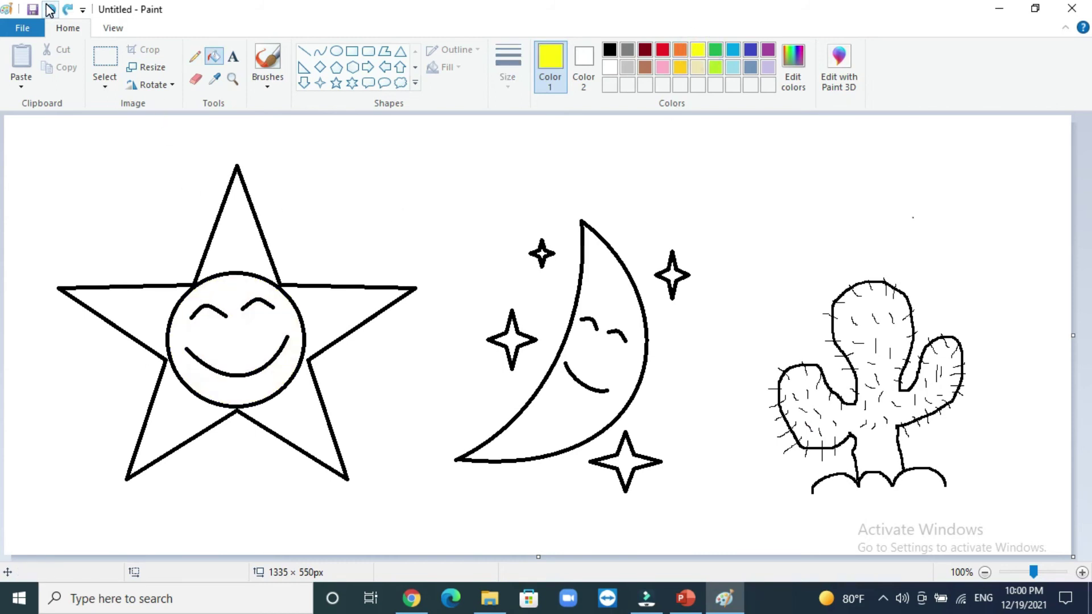
pyautogui.click(266, 336)
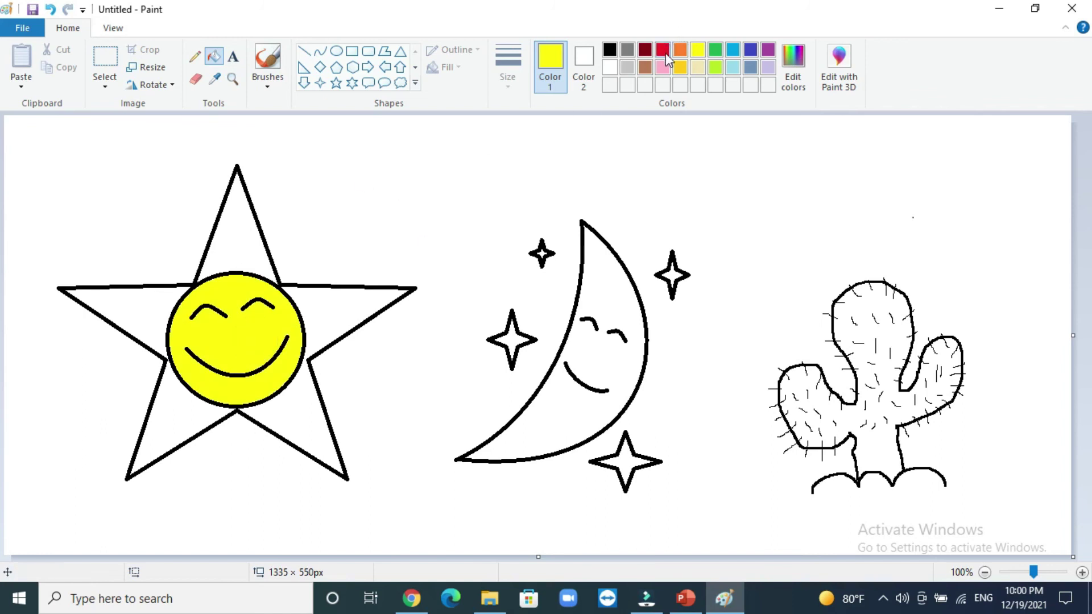
# Fill each of the star's points orange.
pyautogui.click(681, 50)
pyautogui.click(245, 227)
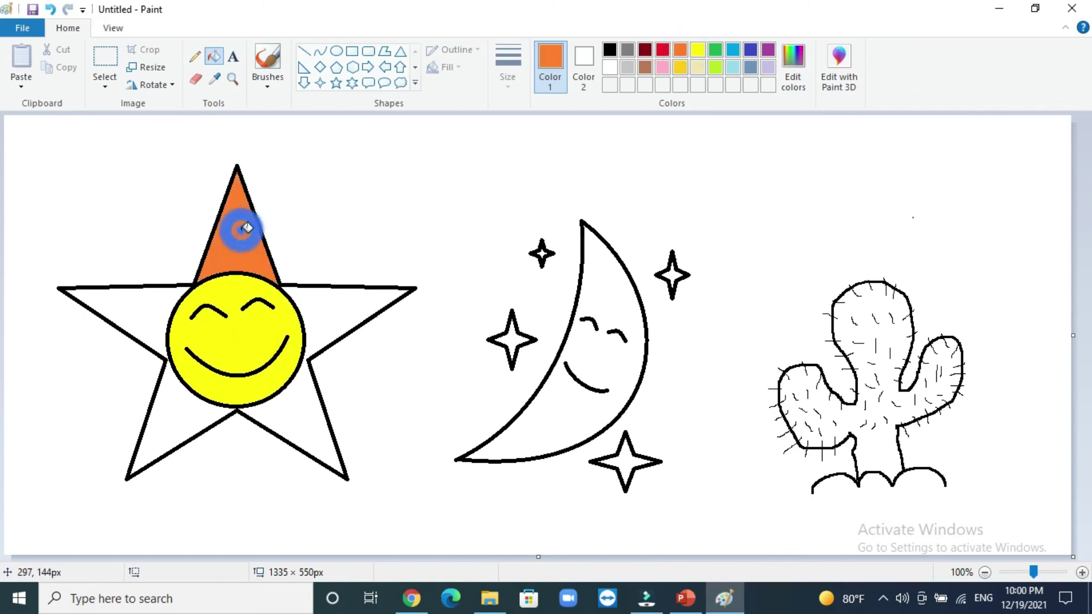
pyautogui.click(322, 315)
pyautogui.click(193, 426)
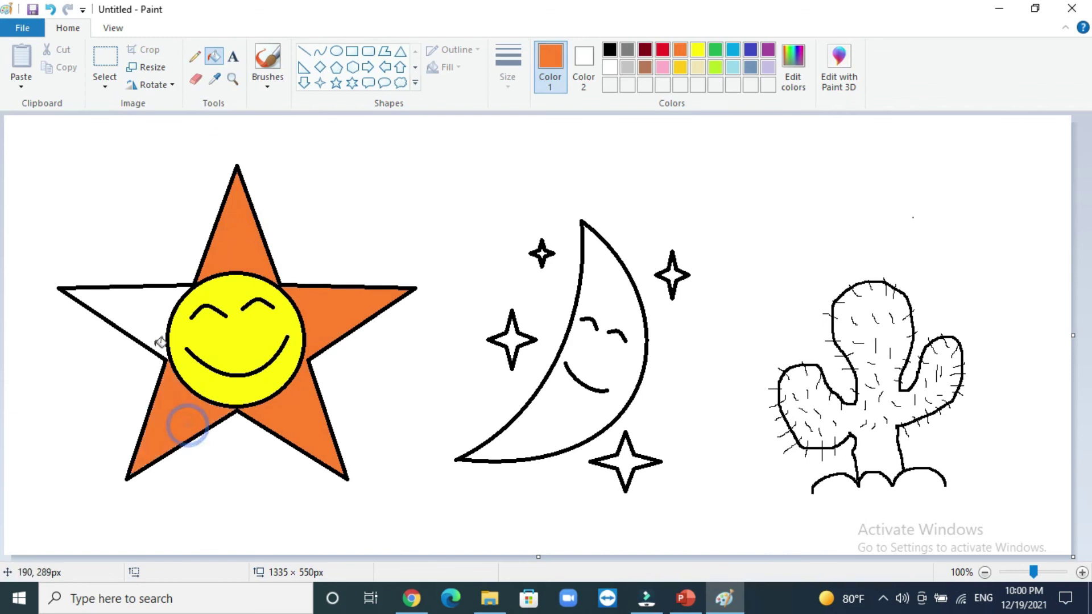
pyautogui.click(148, 323)
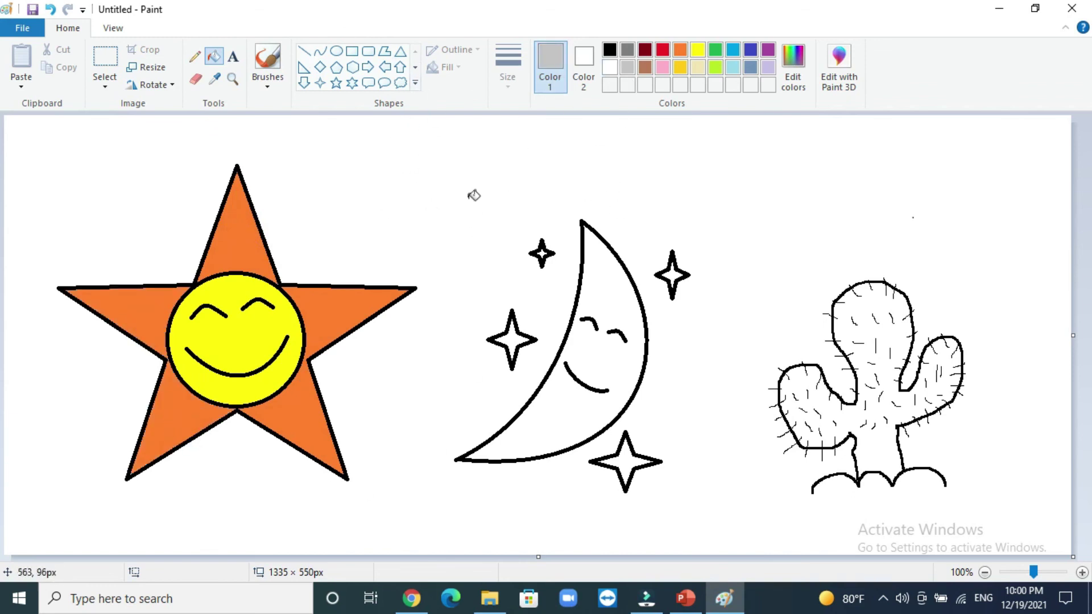
# Fill the crescent moon light grey and the cactus green.
pyautogui.click(609, 289)
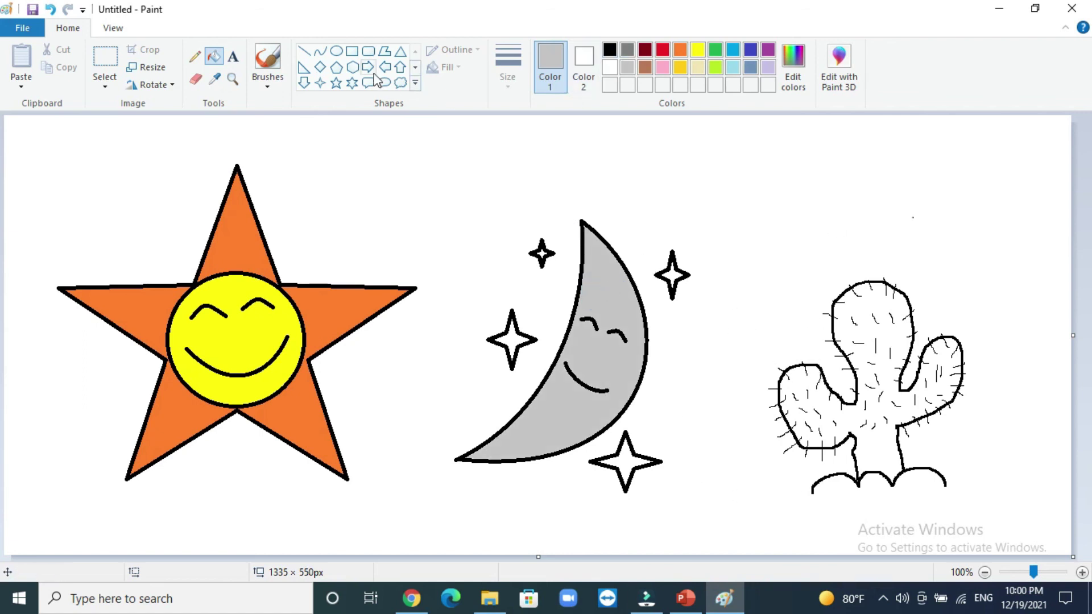
pyautogui.click(717, 50)
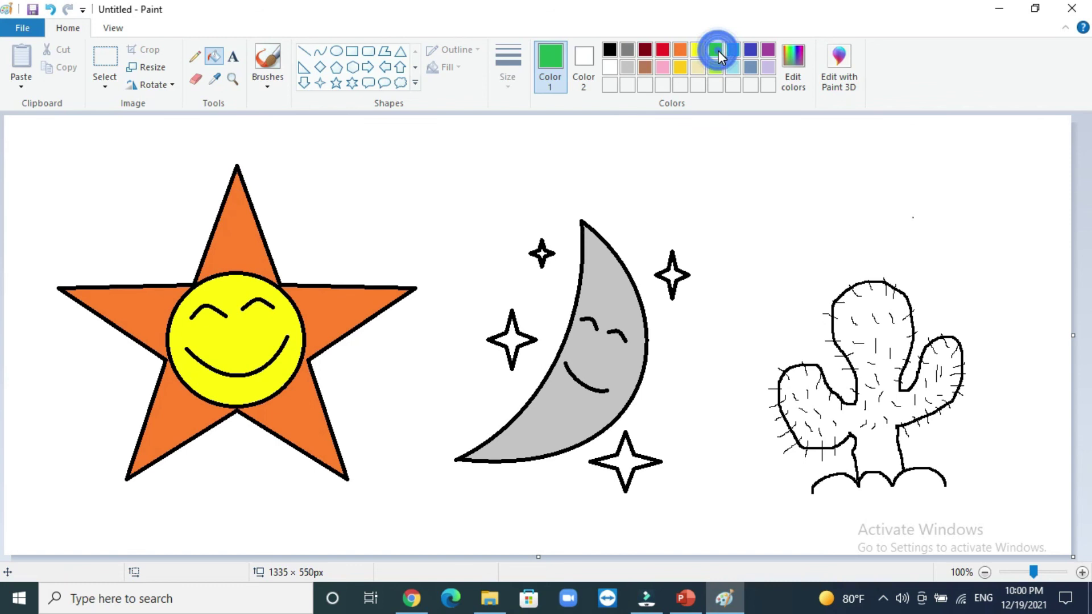
pyautogui.click(871, 314)
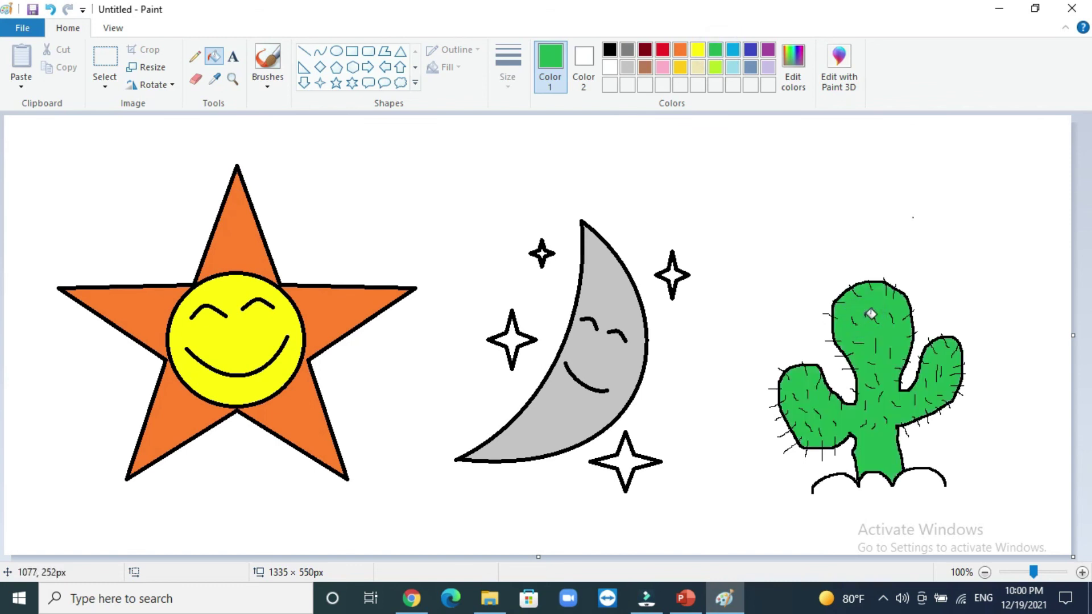